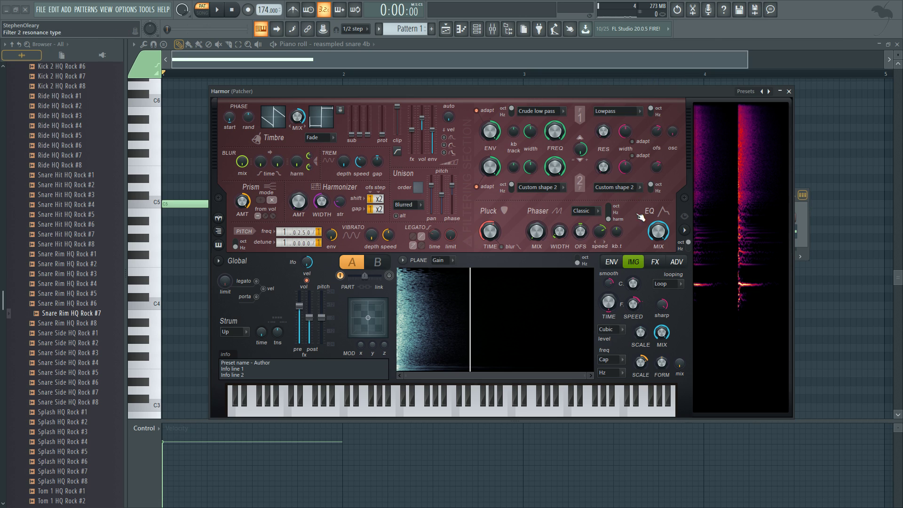
Examine Harmor's harmonic prism and pluck shape curves, comparing the pluck shape between parts A and B.
left_click(614, 263)
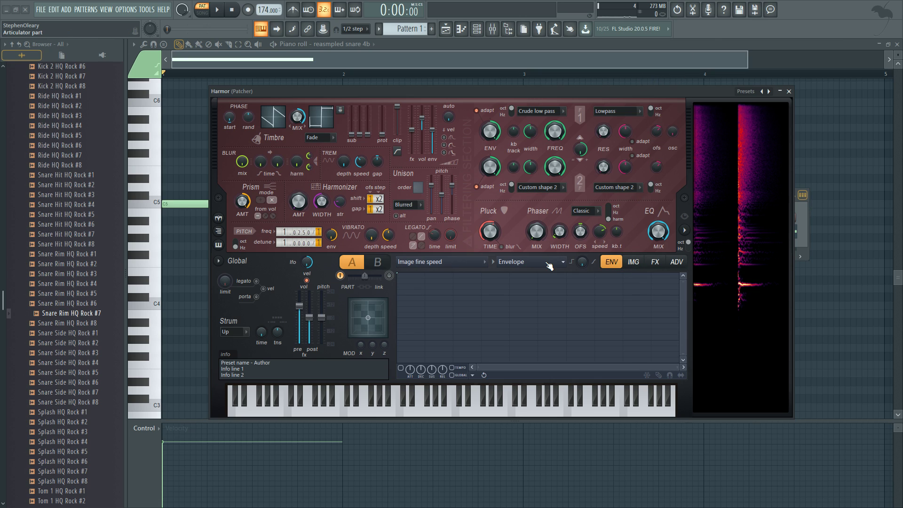
left_click(488, 266)
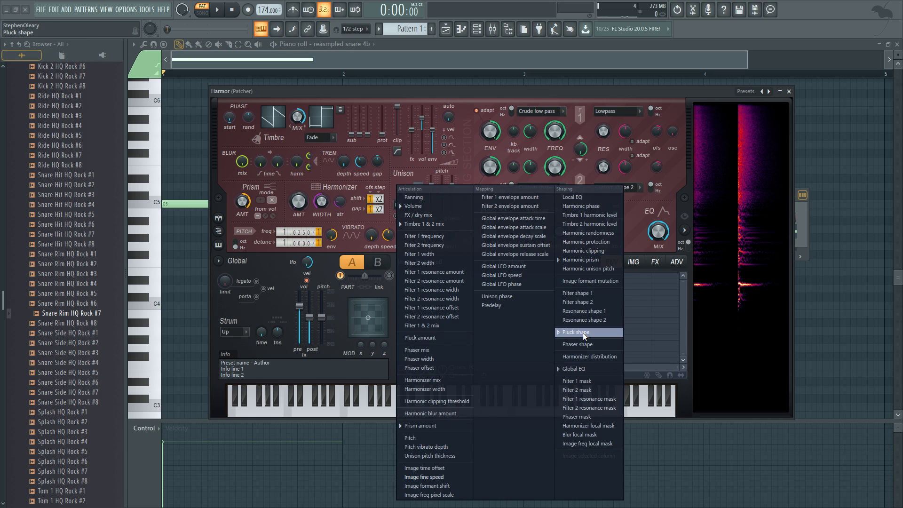
left_click(582, 260)
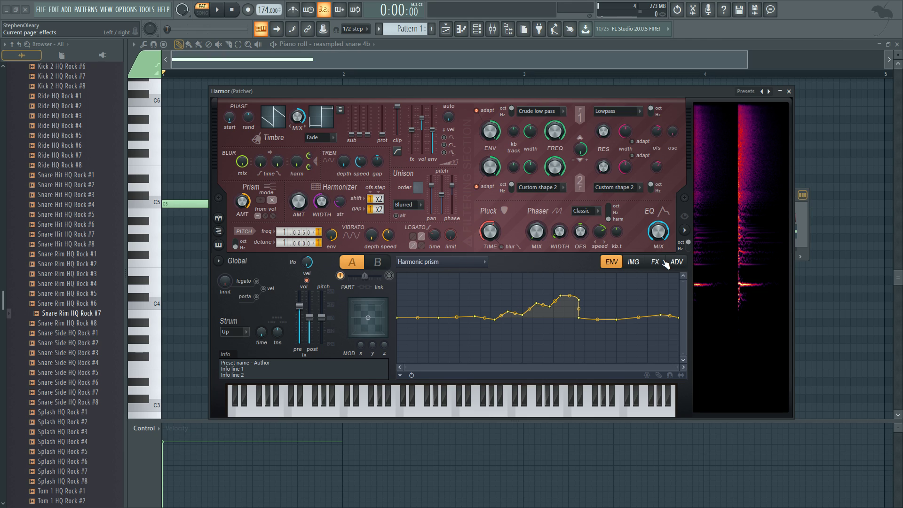
left_click(468, 267)
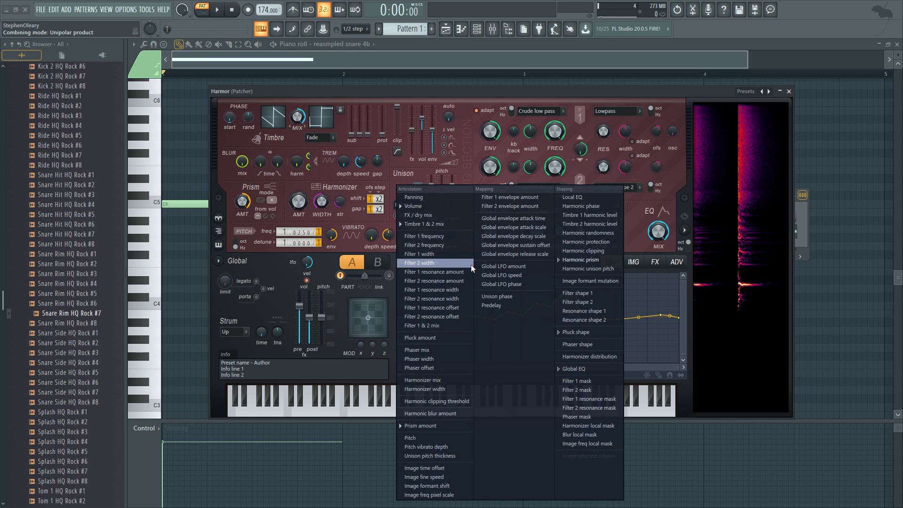
left_click(588, 332)
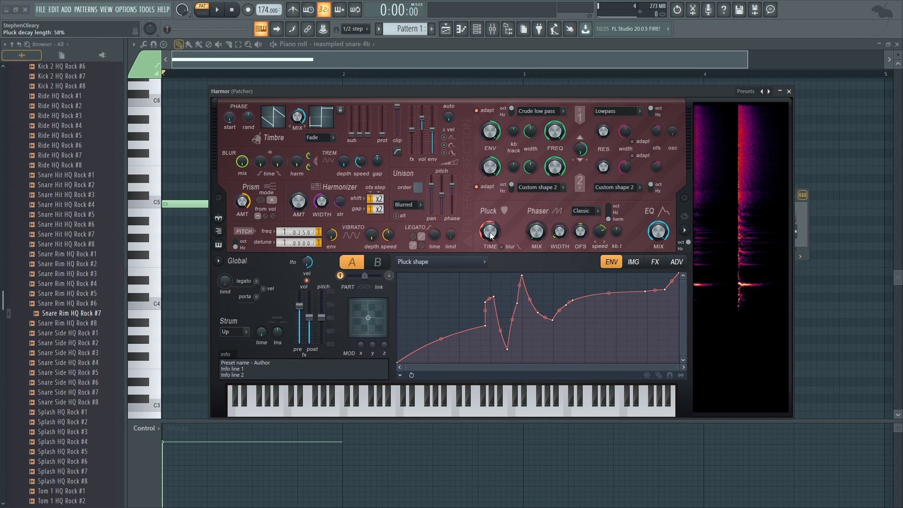
left_click(358, 271)
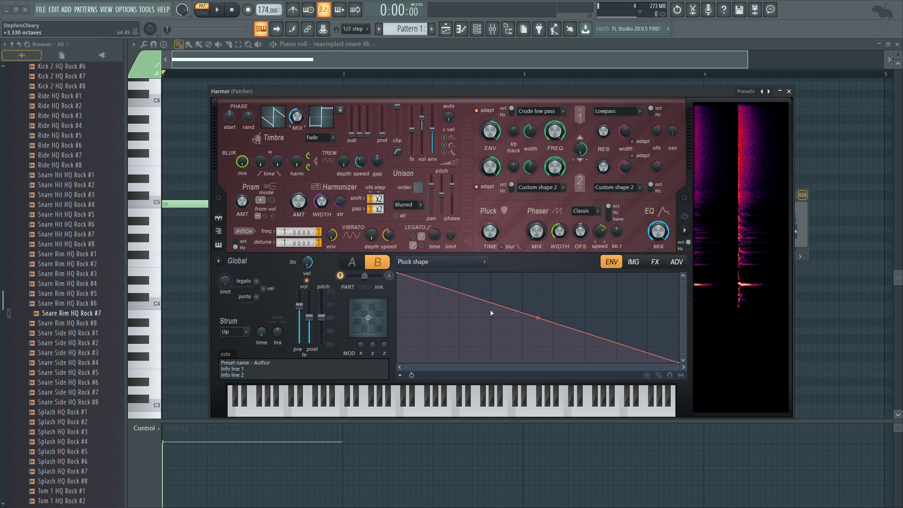
left_click(351, 262)
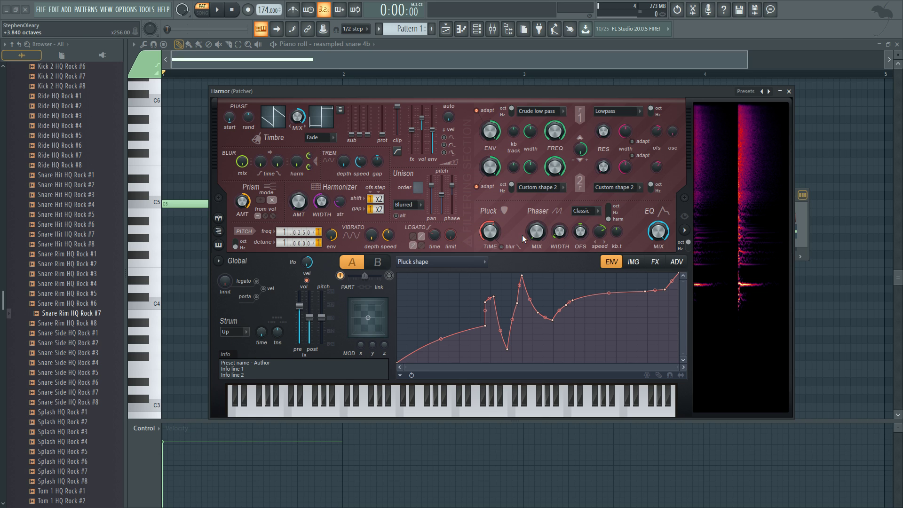
Move the Harmor window out of the way to inspect the Patcher map, and bring Harmor back up.
left_click_drag(470, 96, 475, 301)
left_click_drag(510, 121, 505, 82)
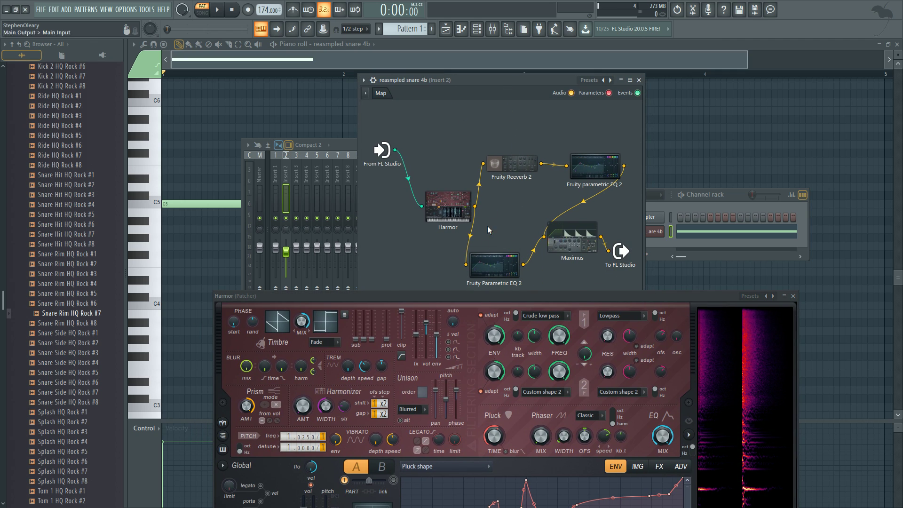
left_click(456, 202)
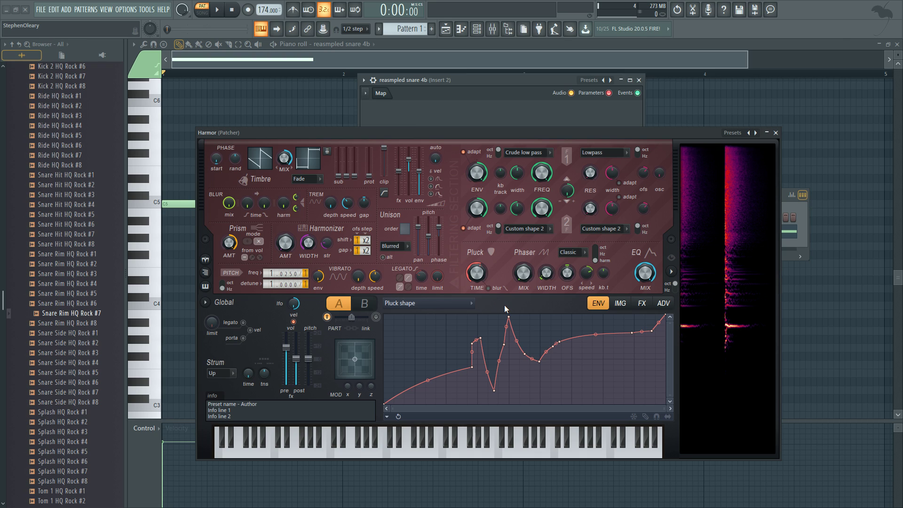
View Harmor's Global EQ curve and its built-in effects settings.
left_click(639, 278)
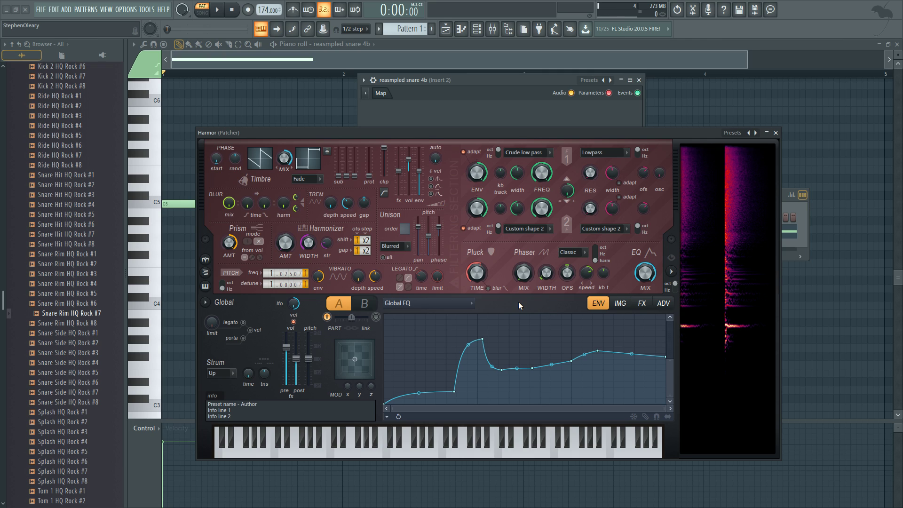
left_click(640, 305)
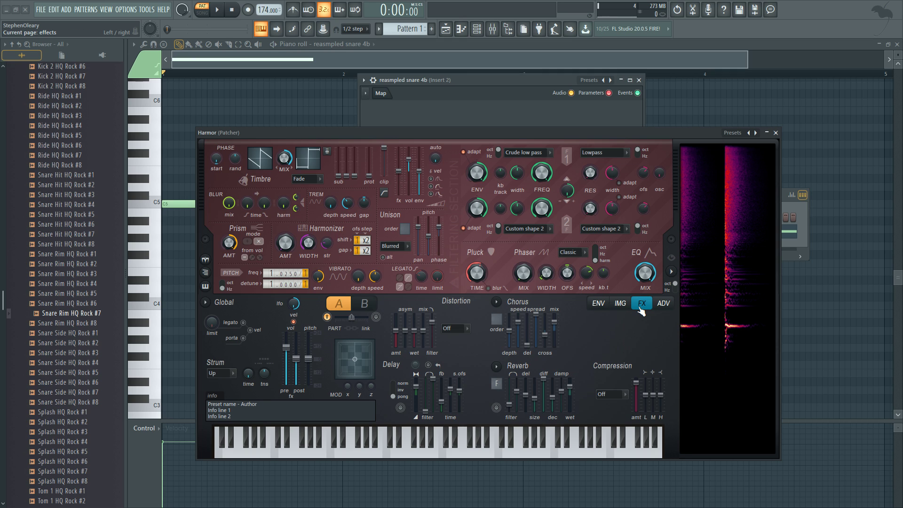
left_click(598, 303)
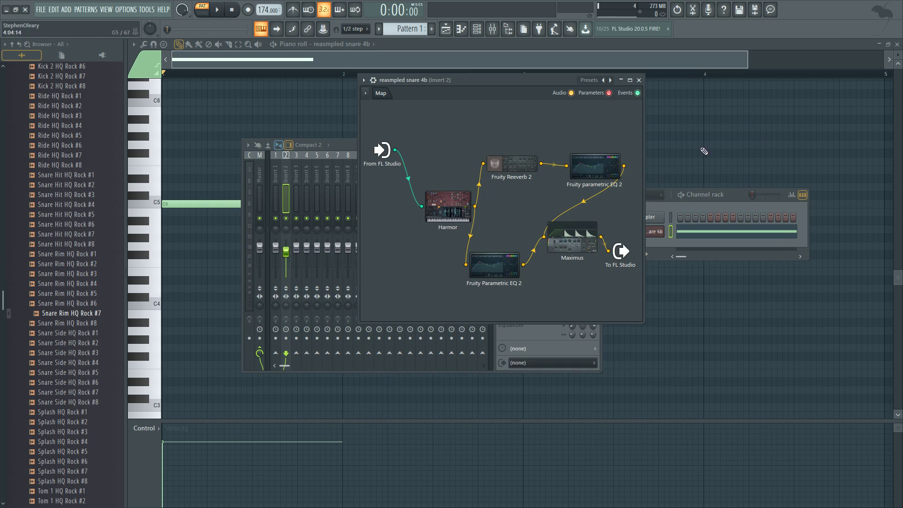
Wire Harmor's output directly to To FL Studio, with Maximus moved lower in the Patcher map, and audition the snare pattern.
left_click(767, 132)
left_click_drag(565, 238, 556, 283)
key("space")
key("space")
left_click_drag(475, 206, 609, 251)
left_click_drag(560, 279, 556, 288)
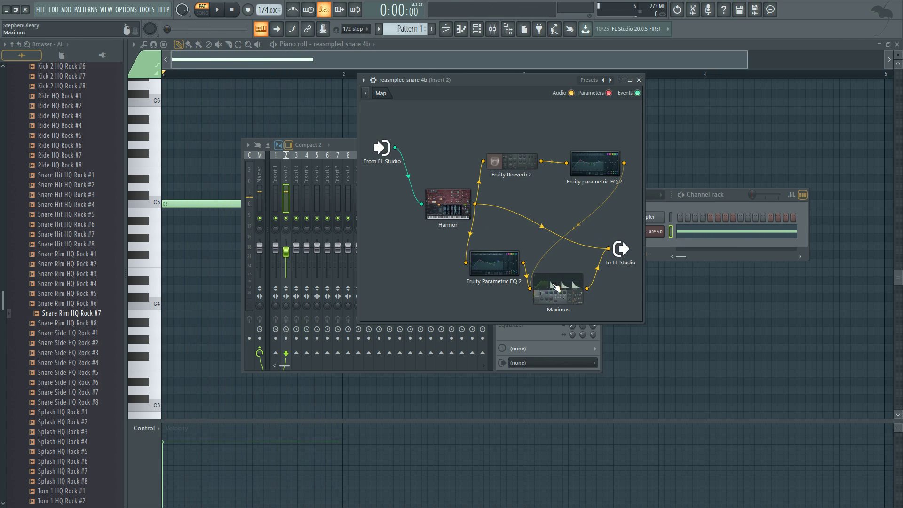
key("space")
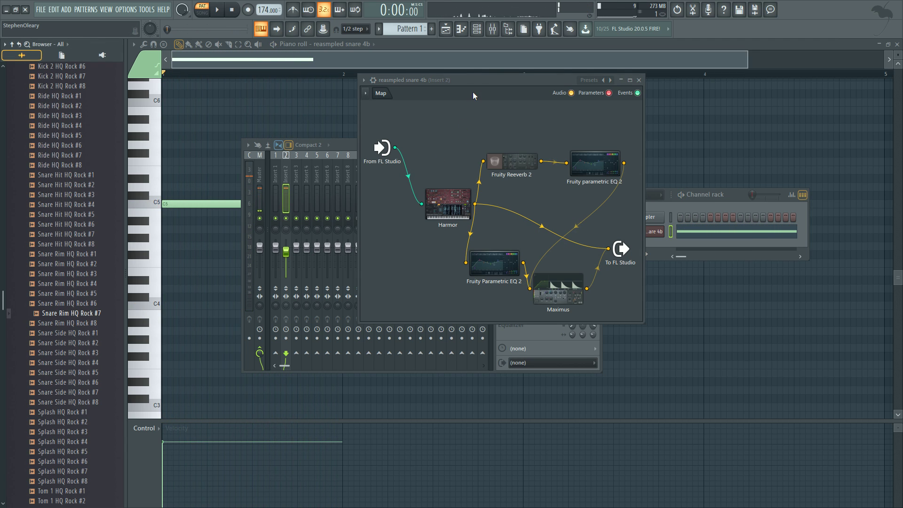
key("space")
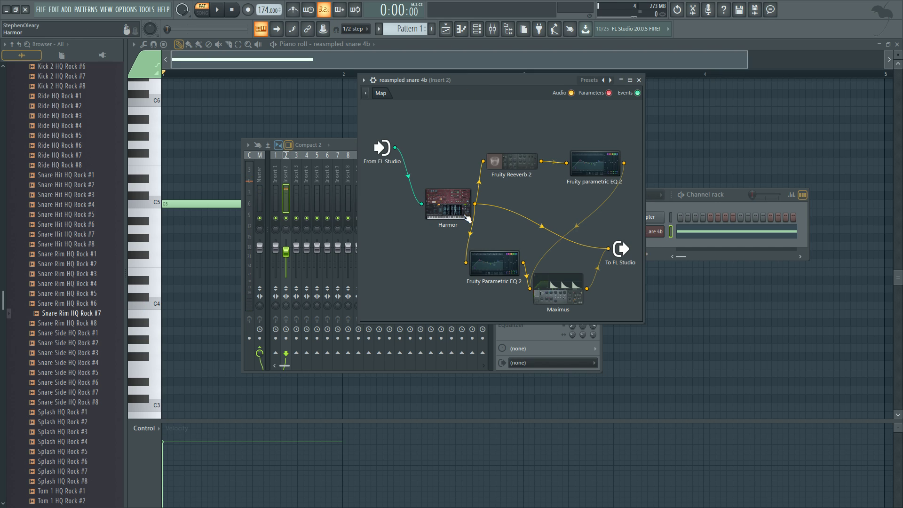
Reopen Harmor from the Patcher map and audition the snare pattern with the pluck time turned fully down.
left_click(456, 208)
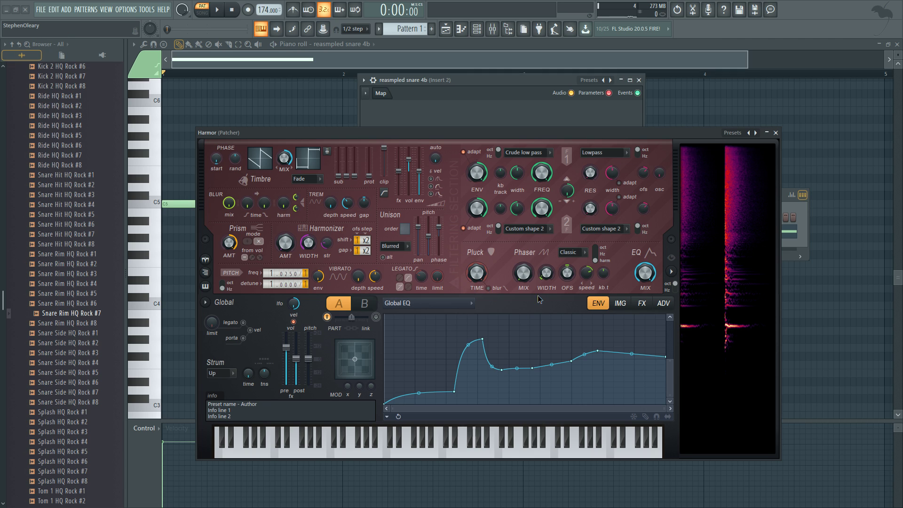
key("space")
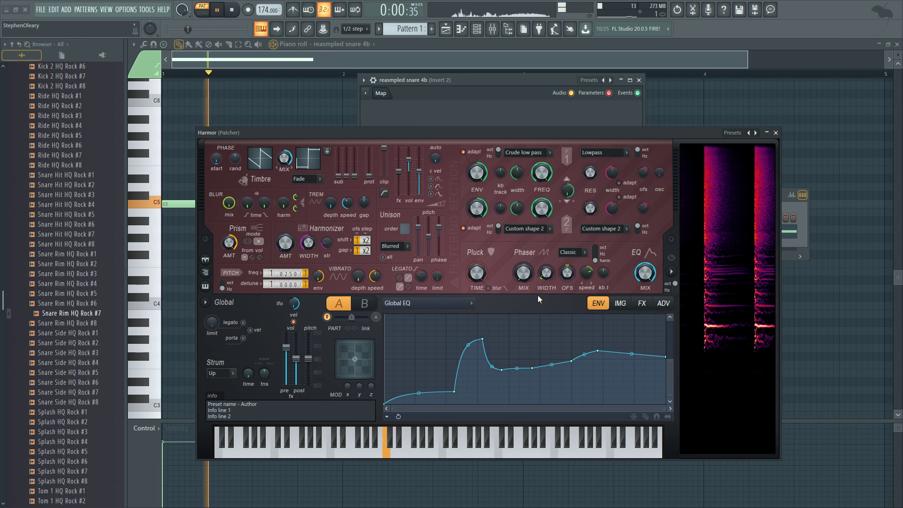
key("space")
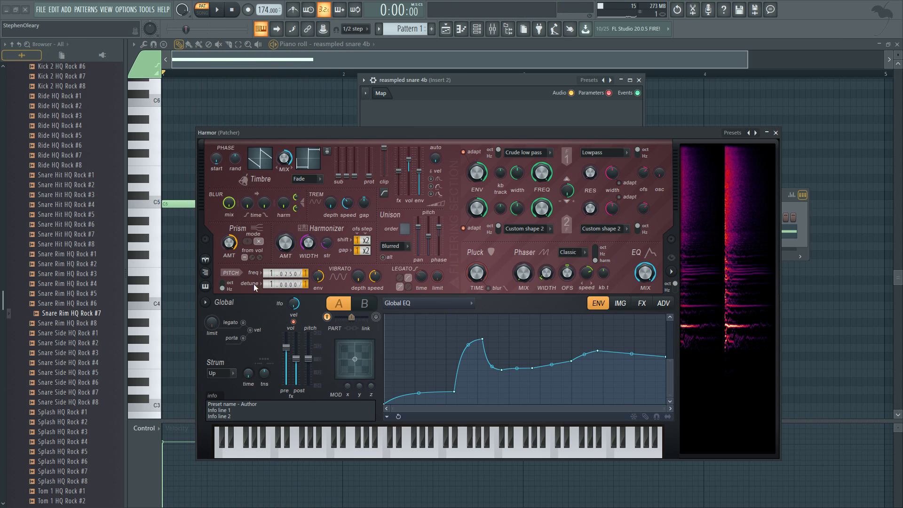
key("space")
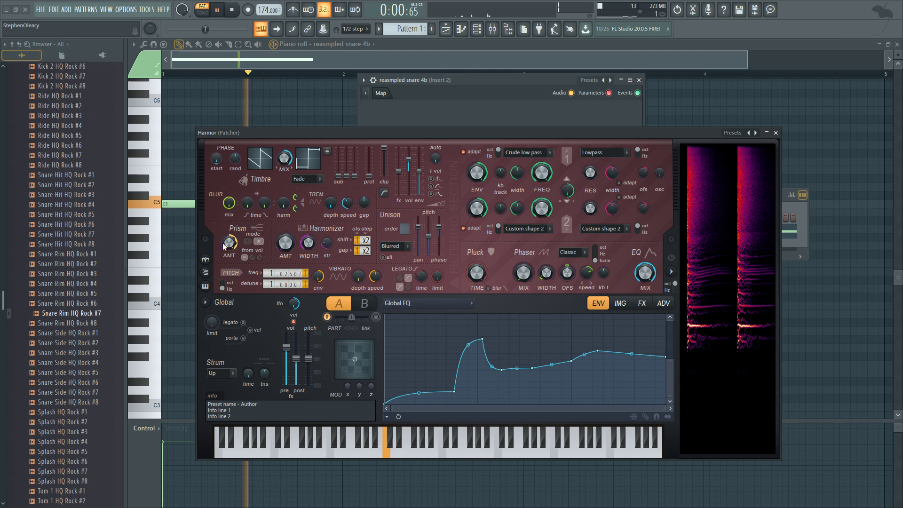
key("space")
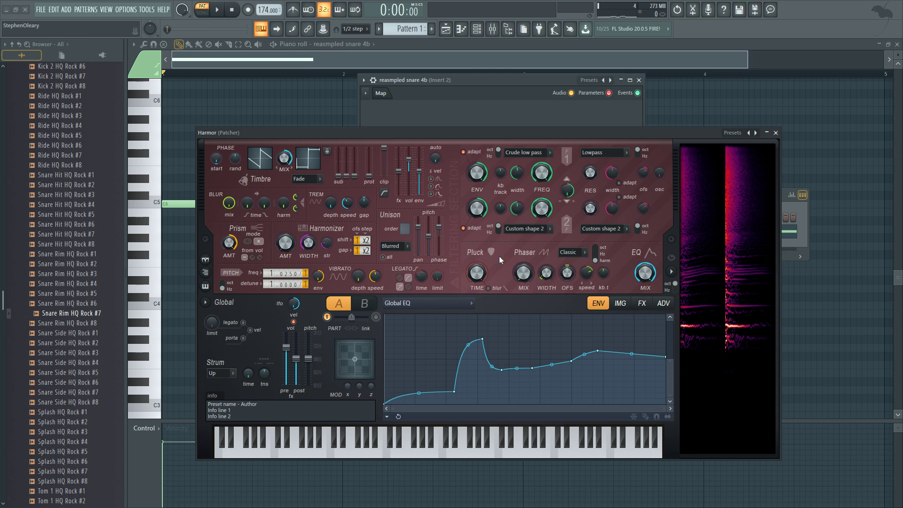
Close the patch's Harmor window and add a new Harmor instance from the plugin picker.
left_click(776, 132)
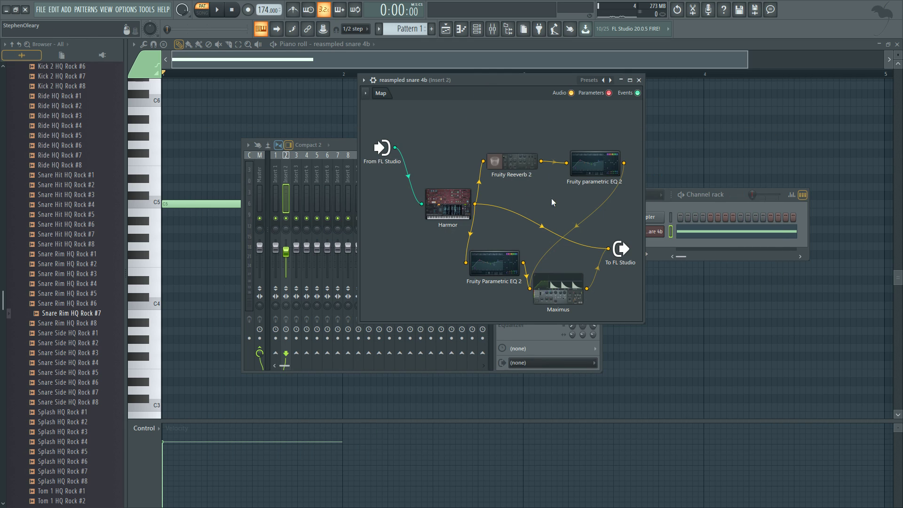
left_click(707, 207)
key("F8")
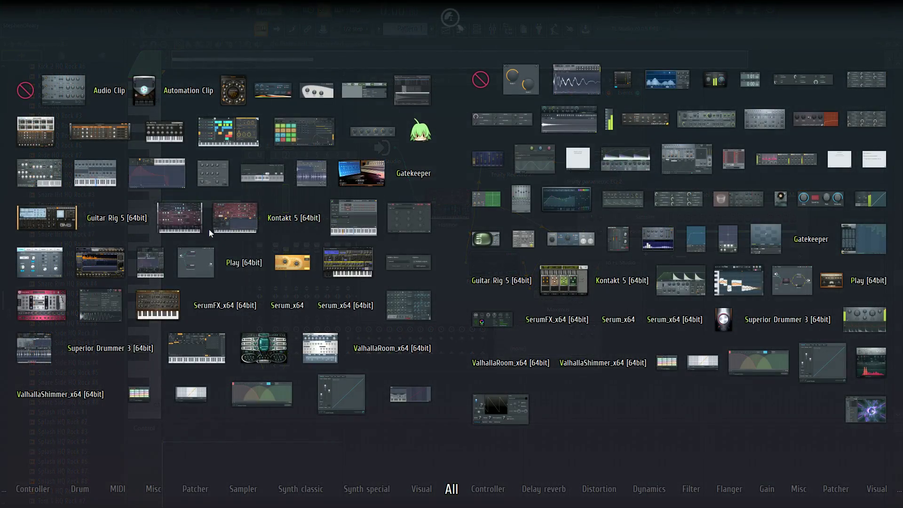
left_click(209, 228)
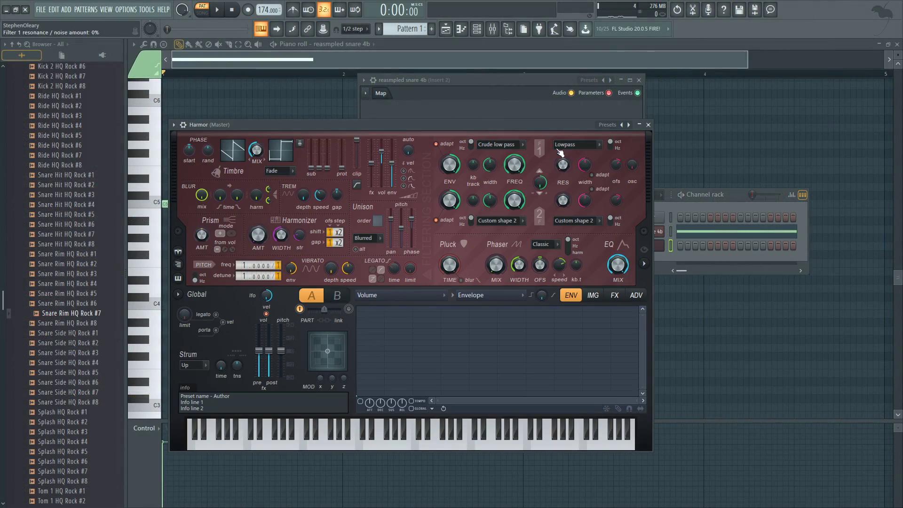
Load the Snare Rim HQ Rock #7 sample into the new Harmor's image section for resynthesis.
left_click_drag(560, 125, 621, 104)
left_click(655, 274)
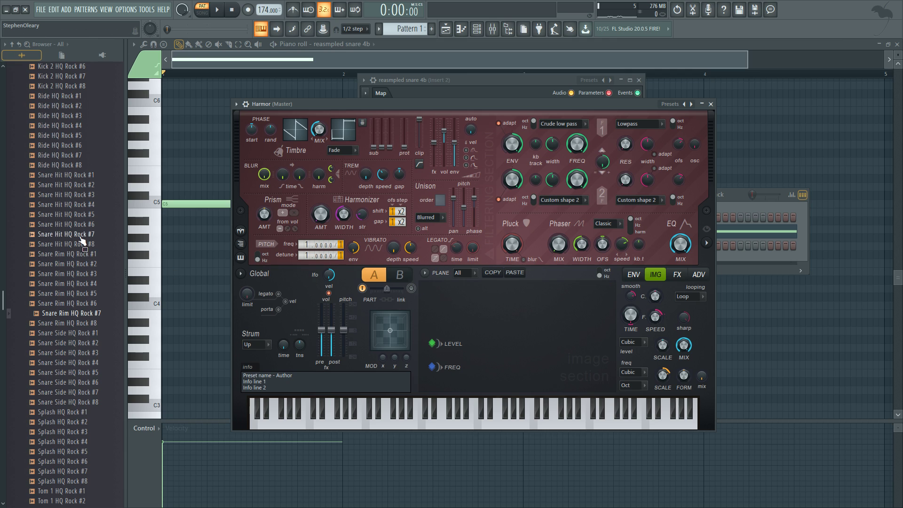
left_click_drag(100, 312, 512, 345)
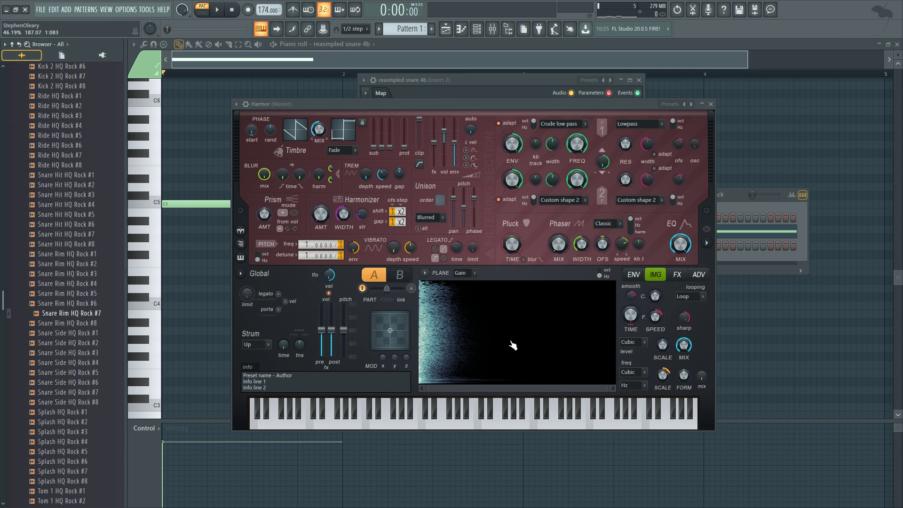
Examine the new Harmor's advanced settings, including the ramp time.
left_click(699, 275)
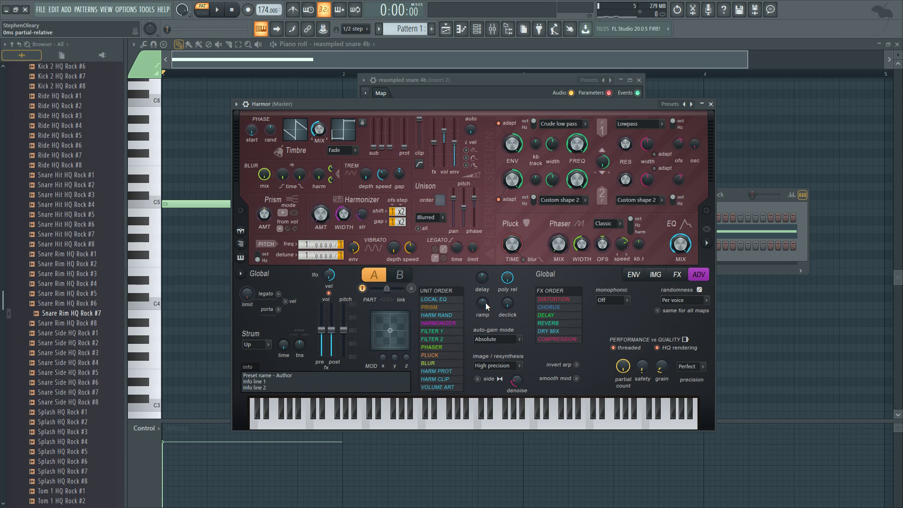
left_click_drag(489, 307, 490, 305)
left_click(482, 304)
scroll(662, 367, "up", 3)
Return to the reasmpled snare 4b patch and open the Harmor inside it.
left_click(742, 197)
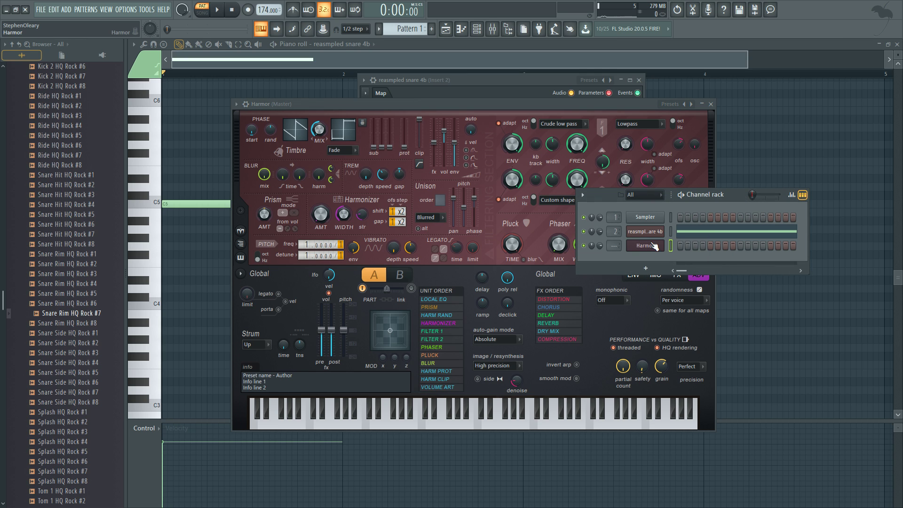
left_click(647, 236)
double_click(438, 210)
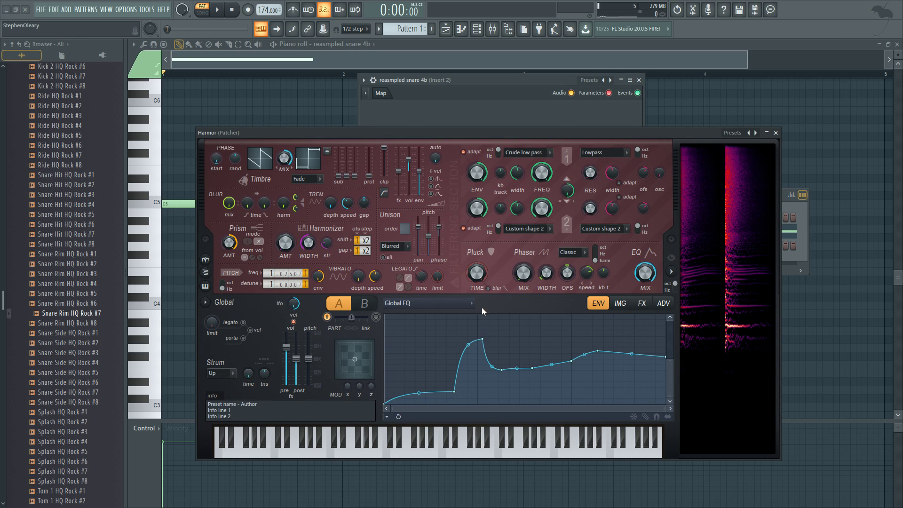
View Harmor's Volume and Timbre 1 & 2 mix envelopes and play the snare pattern.
left_click(471, 304)
left_click(472, 325)
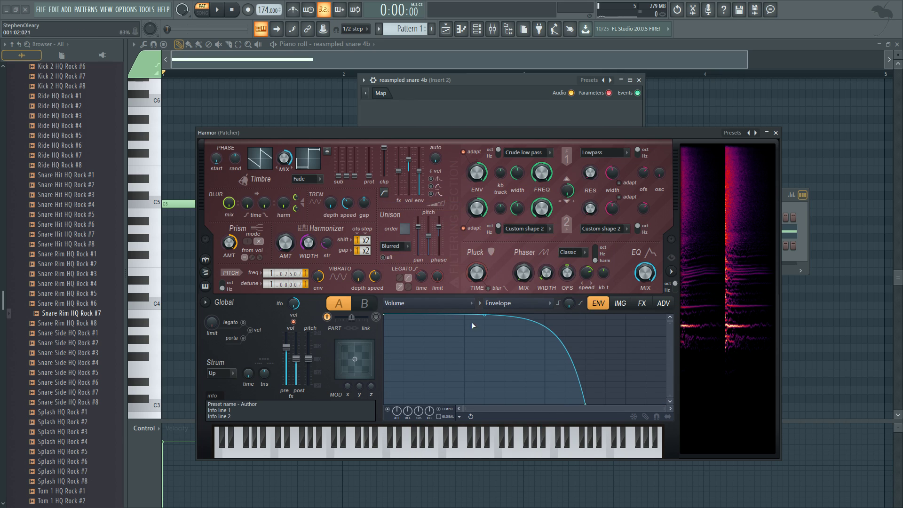
left_click(450, 306)
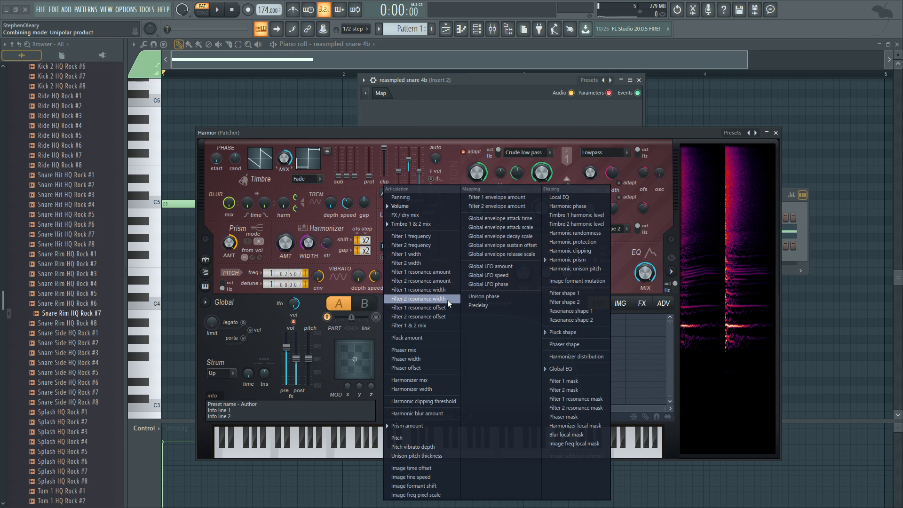
left_click(444, 224)
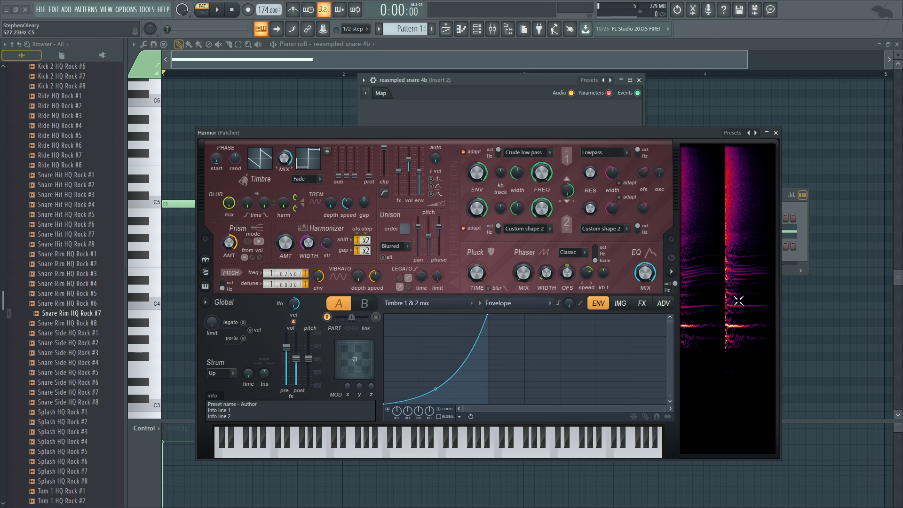
key("space")
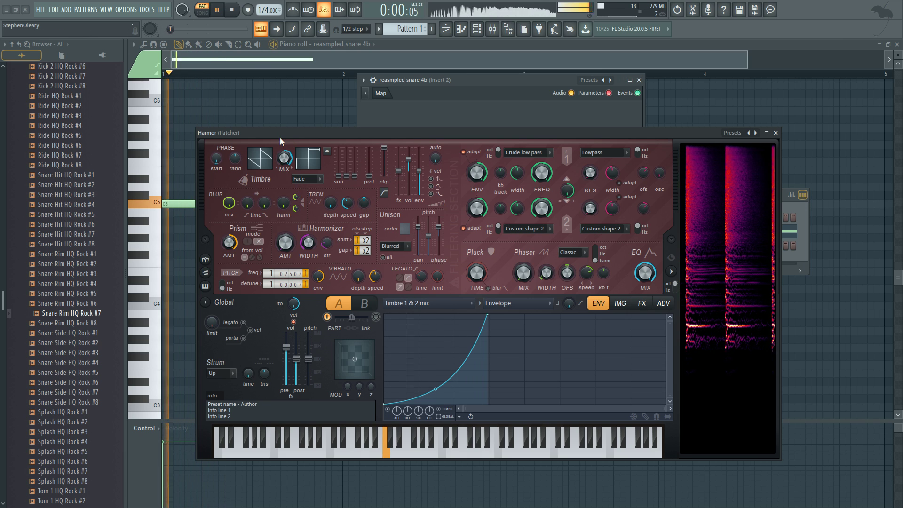
key("space")
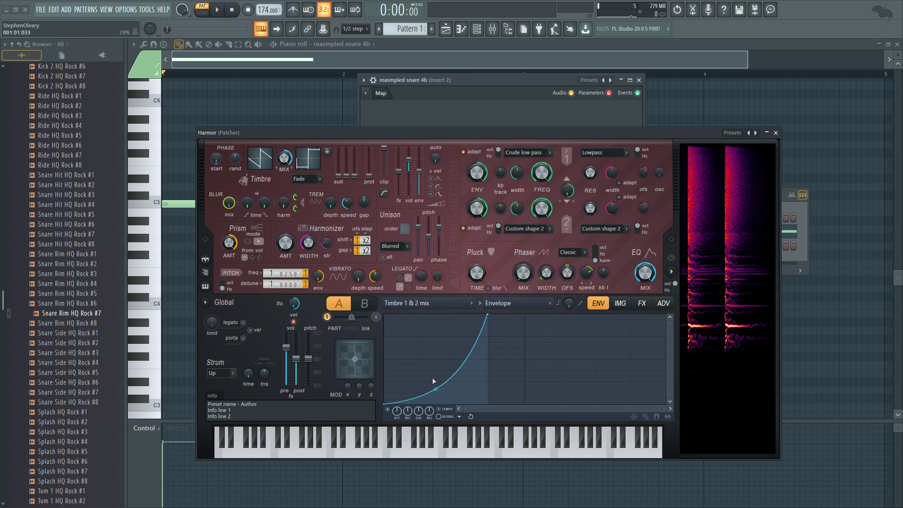
Raise the grain slightly in Harmor's advanced performance settings and return to the Timbre 1 & 2 mix envelope.
left_click(663, 303)
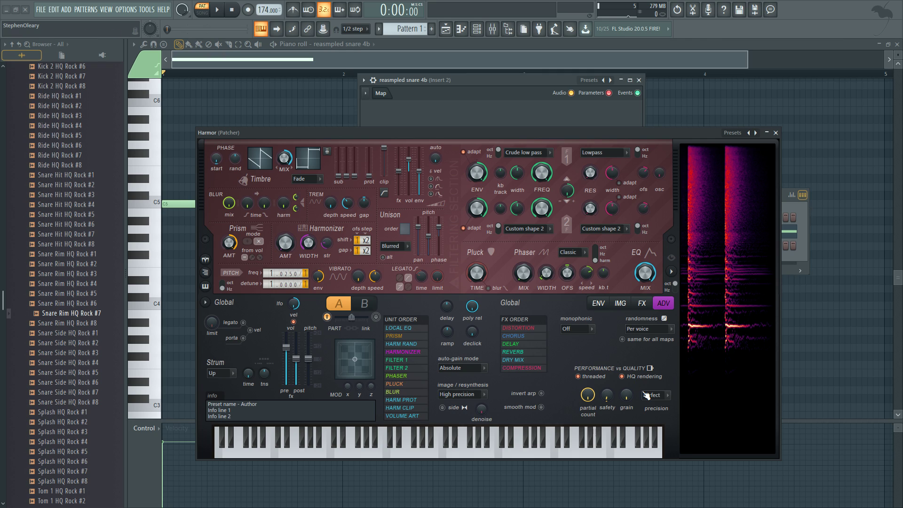
left_click_drag(626, 395, 626, 389)
left_click(598, 303)
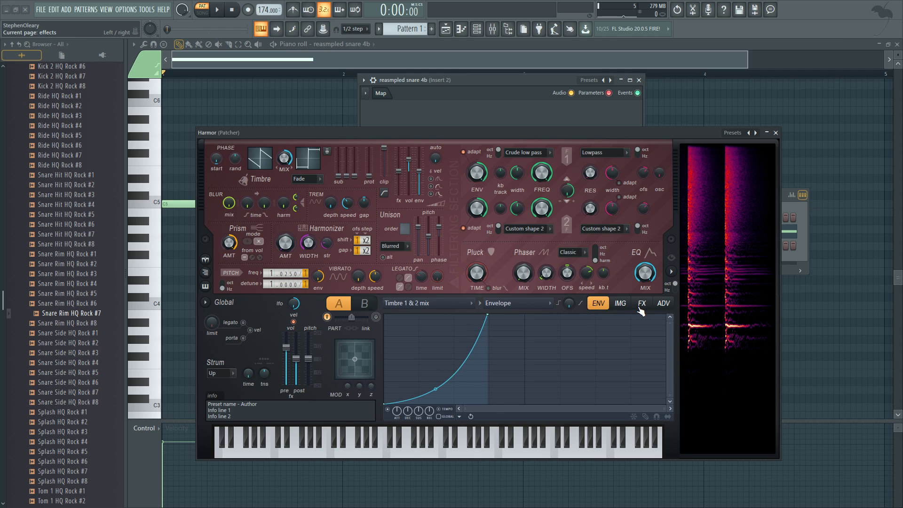
Look through Harmor's image, effects and advanced pages and return to the image resynthesis page.
left_click(625, 303)
left_click(641, 304)
left_click(620, 303)
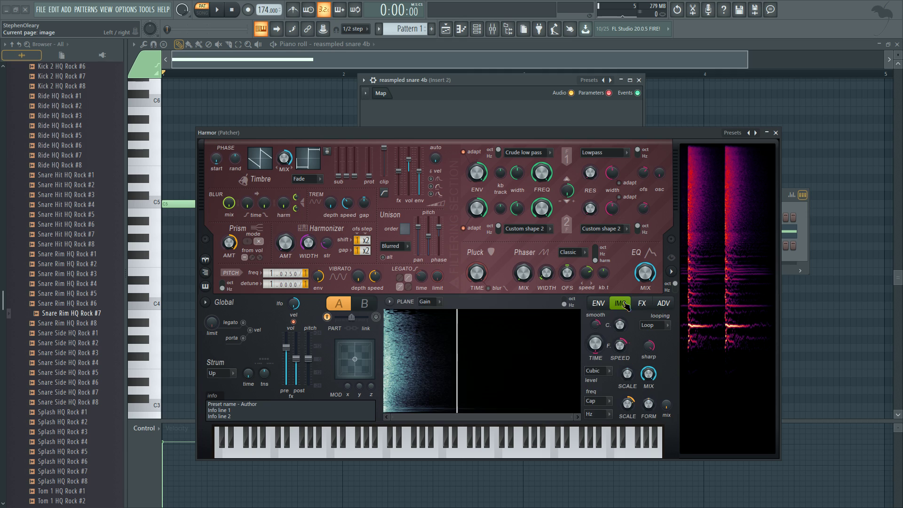
left_click(641, 304)
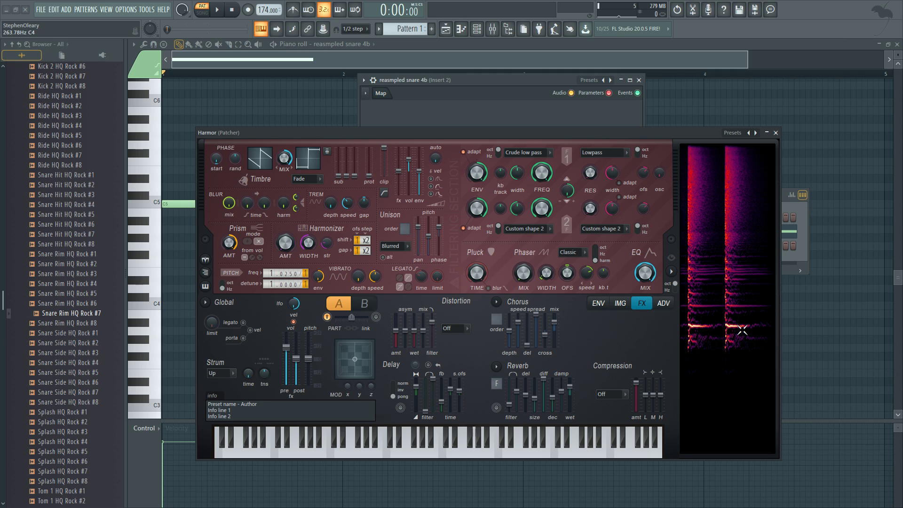
left_click(666, 306)
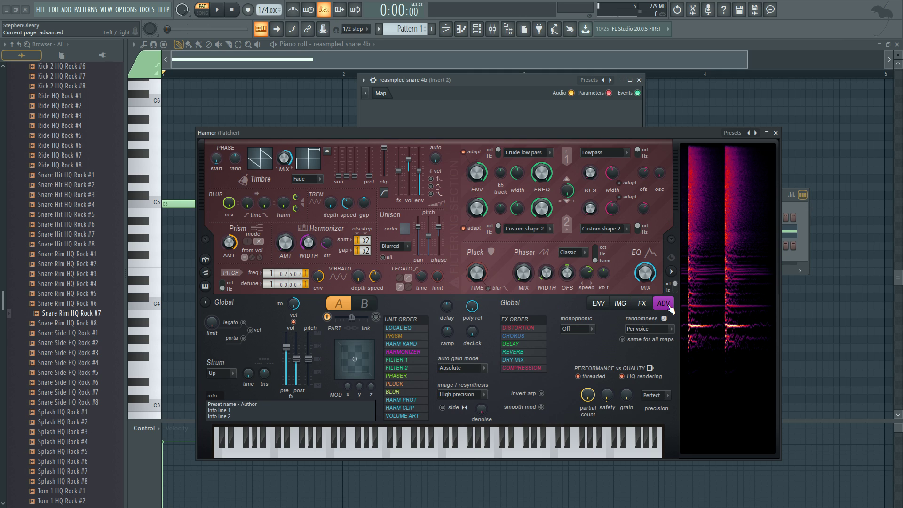
left_click(620, 304)
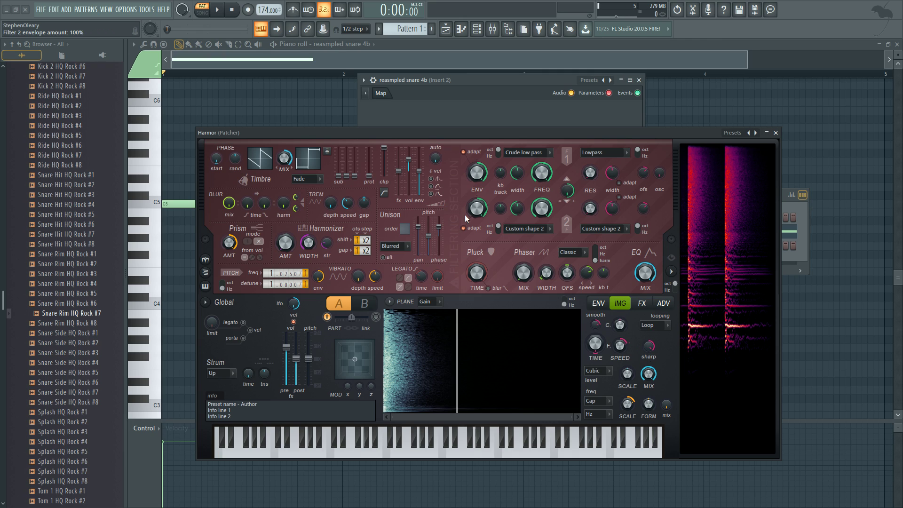
Play the snare pattern with image sharpening at 0% and reset the sharpening to its default.
left_click_drag(668, 139, 671, 96)
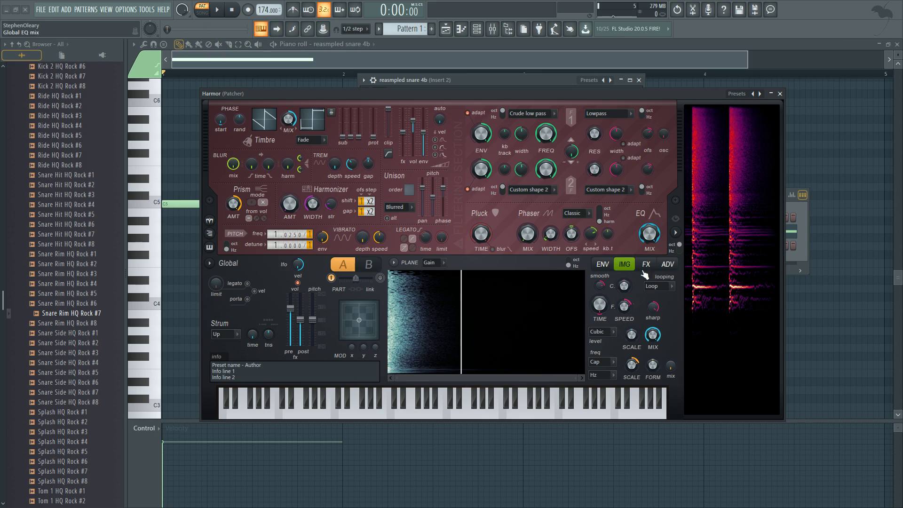
left_click_drag(653, 307, 653, 348)
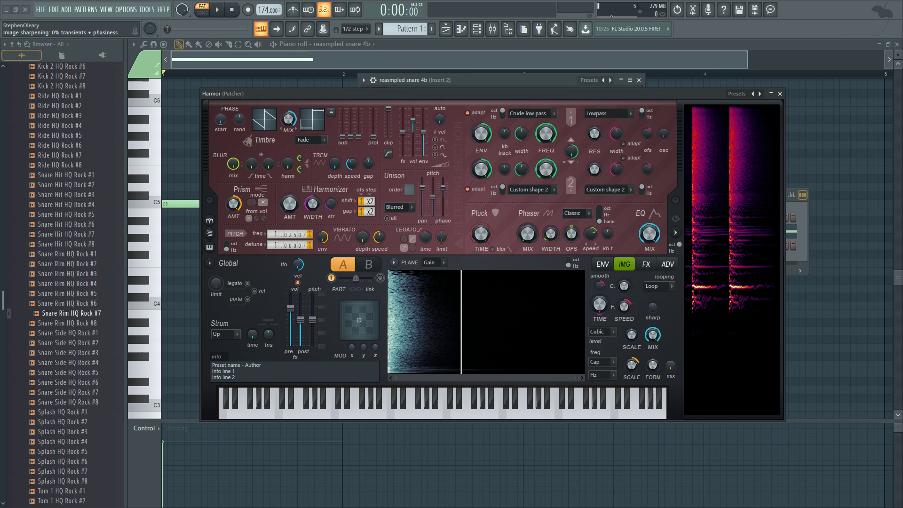
key("space")
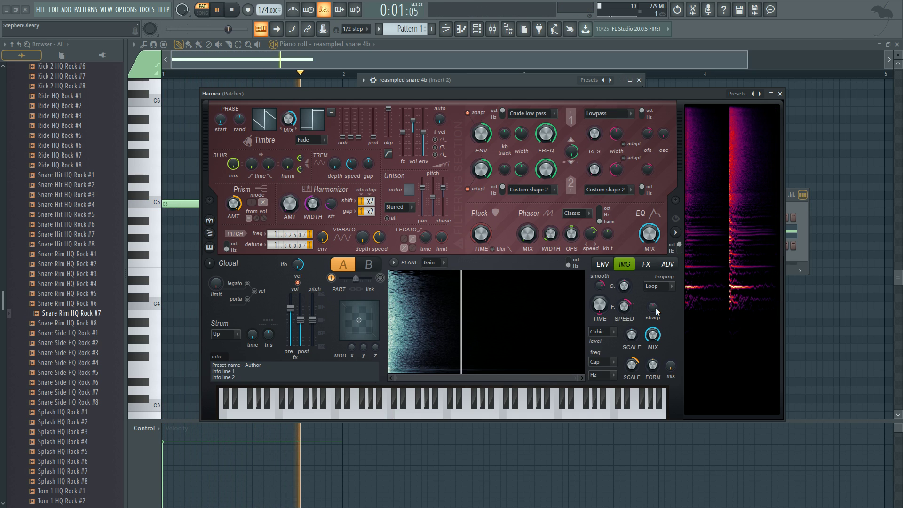
key("space")
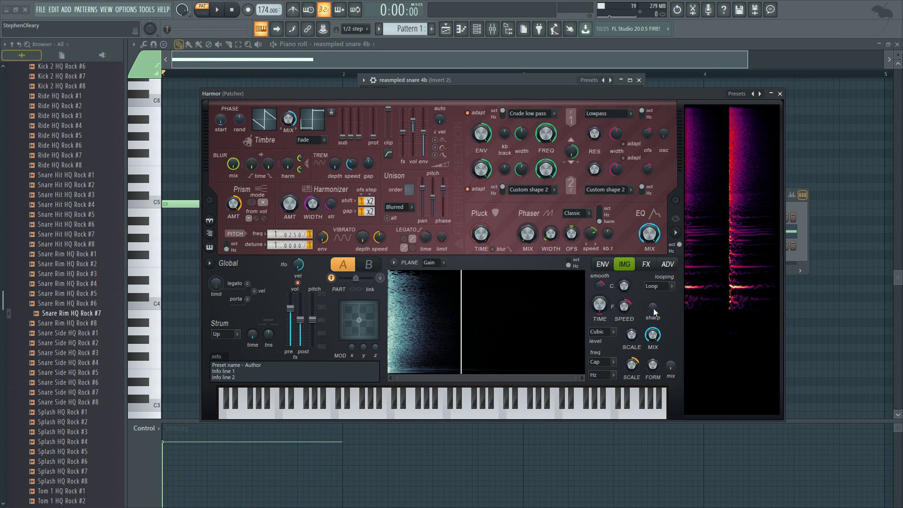
left_click(653, 308, "alt")
Try the phaser's Hz and harm scale options and return the phaser to oct.
left_click(605, 214)
left_click(602, 211)
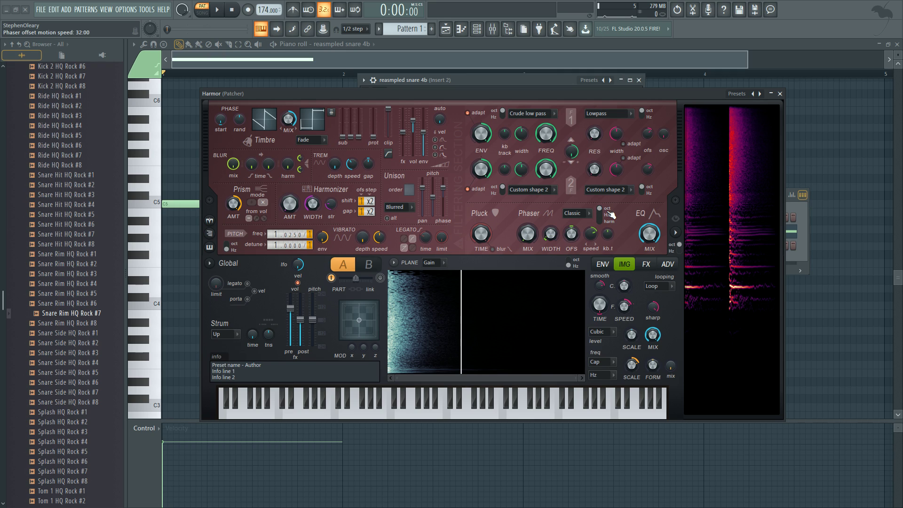
left_click(605, 214)
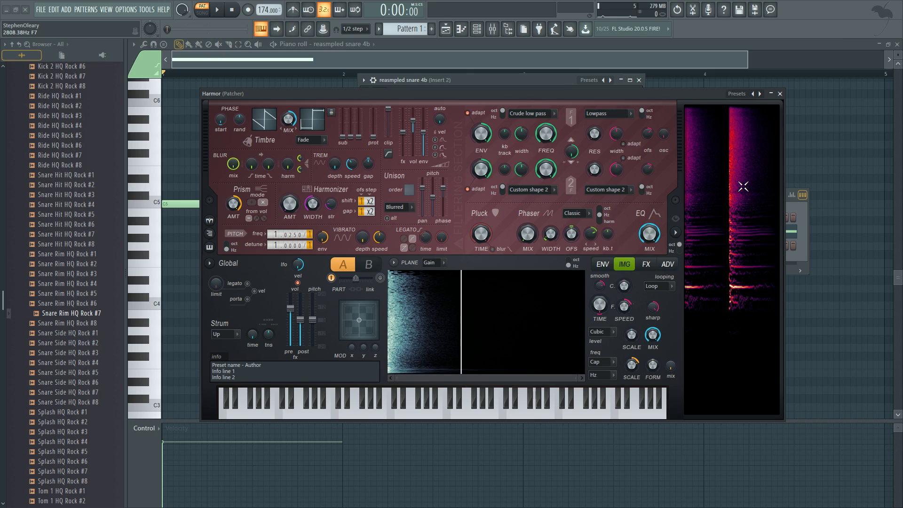
left_click(613, 221)
left_click(612, 210)
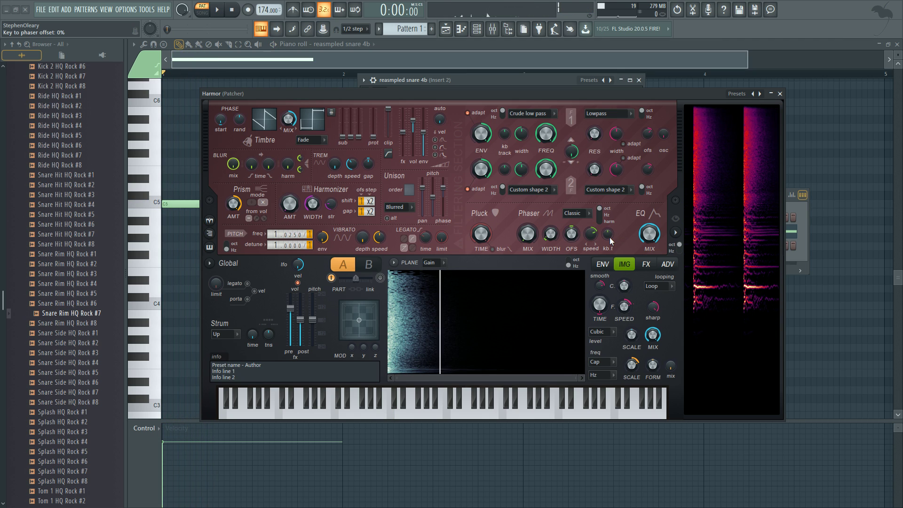
Close the patch's Harmor and place the snare note in the standalone Harmor channel.
left_click(780, 94)
left_click(652, 245)
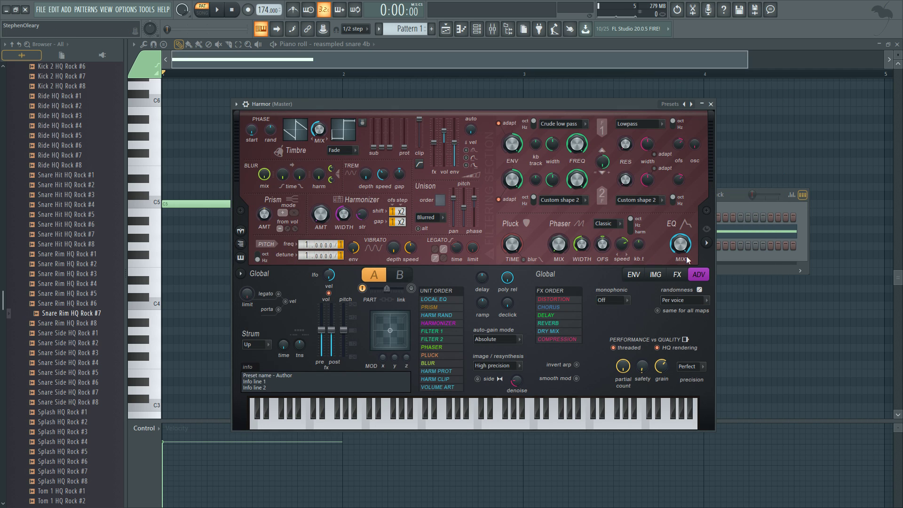
left_click(699, 231)
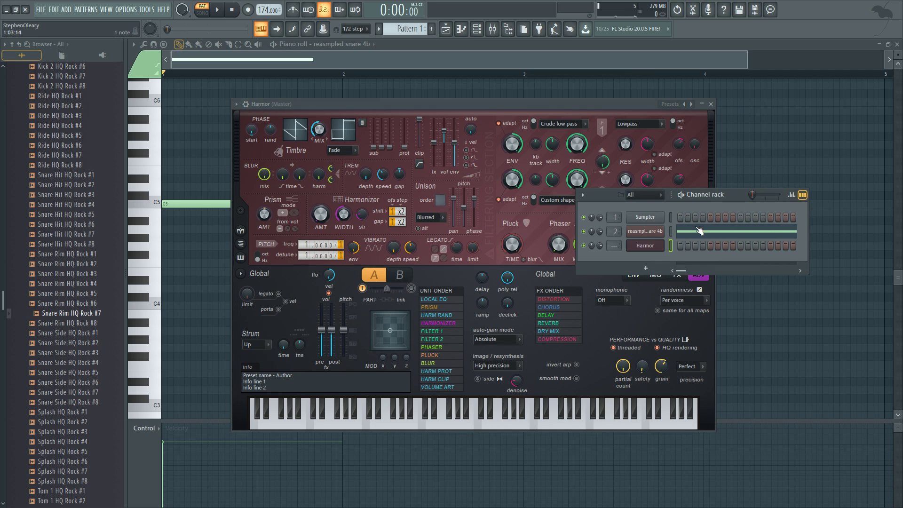
left_click(672, 246)
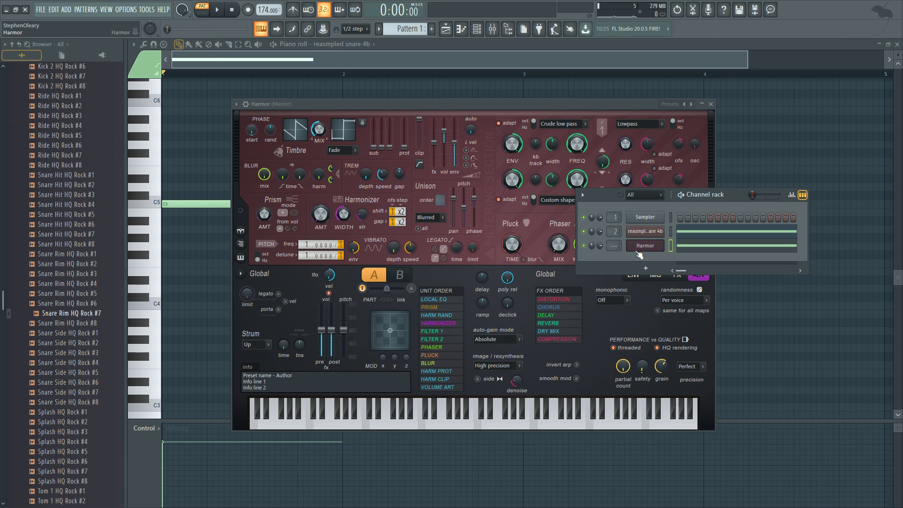
Route the Harmor channel to mixer insert 2, mute the reasmpled snare 4b channel and play the pattern.
left_click_drag(615, 244, 614, 235)
left_click(583, 232)
key("space")
key("space")
Open the standalone Harmor on its image resynthesis page and play the pattern.
left_click(650, 249)
left_click(651, 249)
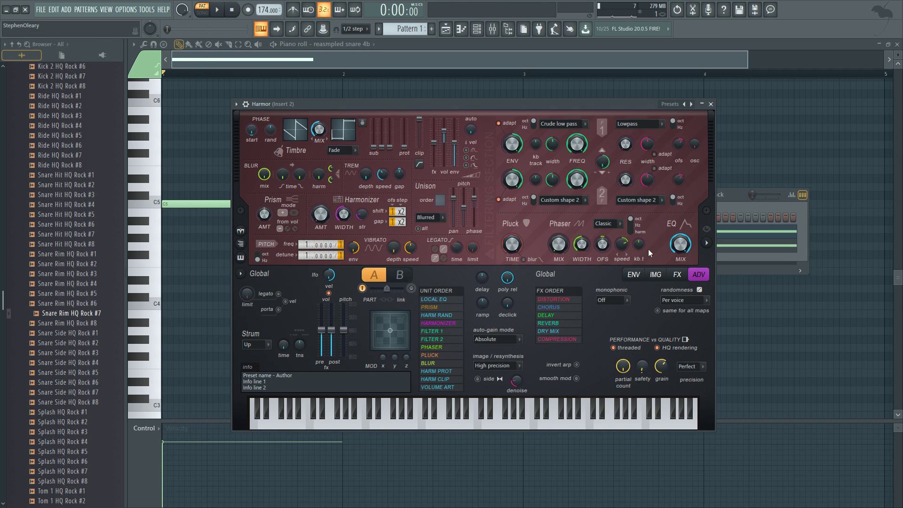
left_click(654, 274)
key("space")
key("space")
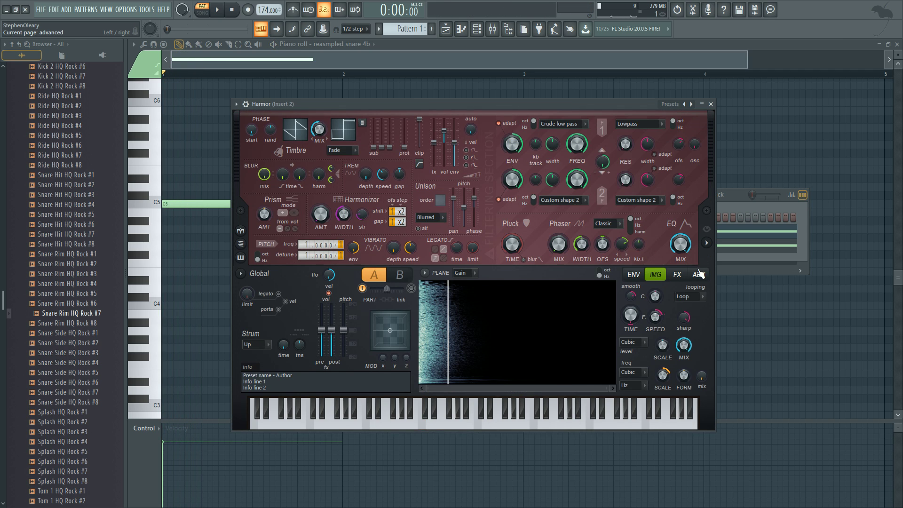
Turn on the standalone Harmor's visual feedback and return to its image resynthesis page.
left_click(698, 275)
left_click_drag(459, 106, 472, 94)
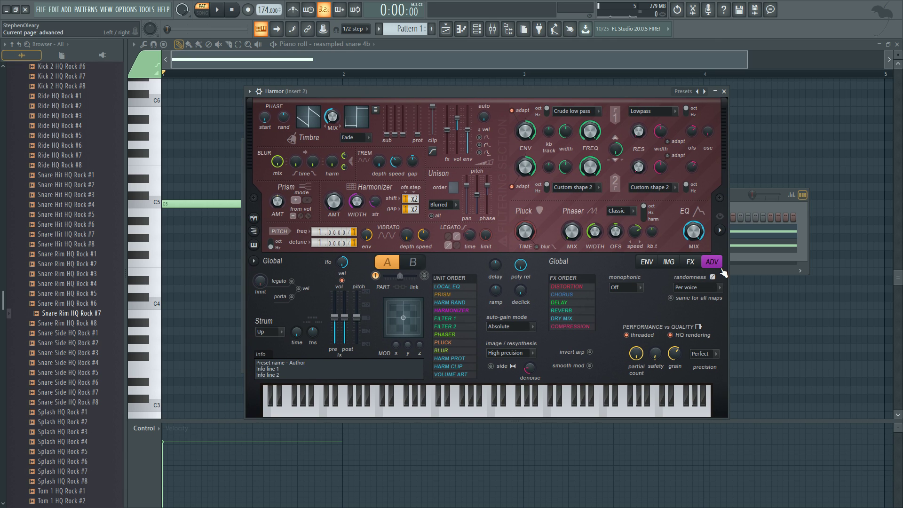
left_click(720, 231)
left_click(649, 263)
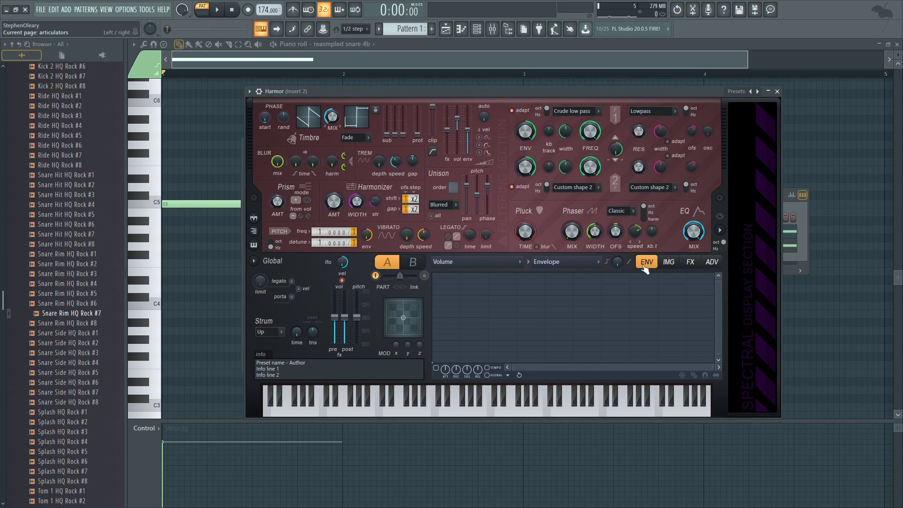
left_click(672, 264)
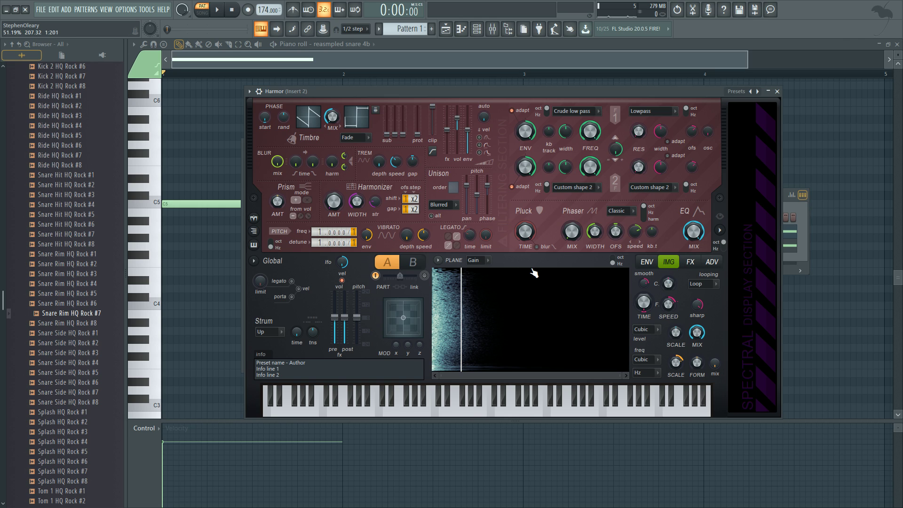
Switch the prism to its other mode and try a different prism amount while playing the pattern.
left_click(308, 200)
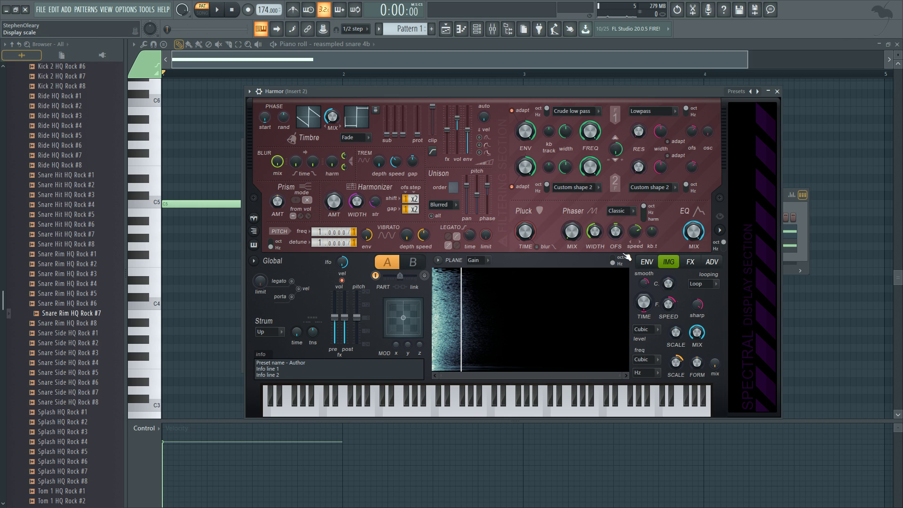
key("space")
mouse_move(275, 199)
left_mouse_down()
mouse_move(275, 188)
mouse_move(275, 217)
mouse_move(275, 205)
left_mouse_up()
key("space")
Display the Harmonic prism shaping curve in Harmor's envelope editor.
left_click(647, 261)
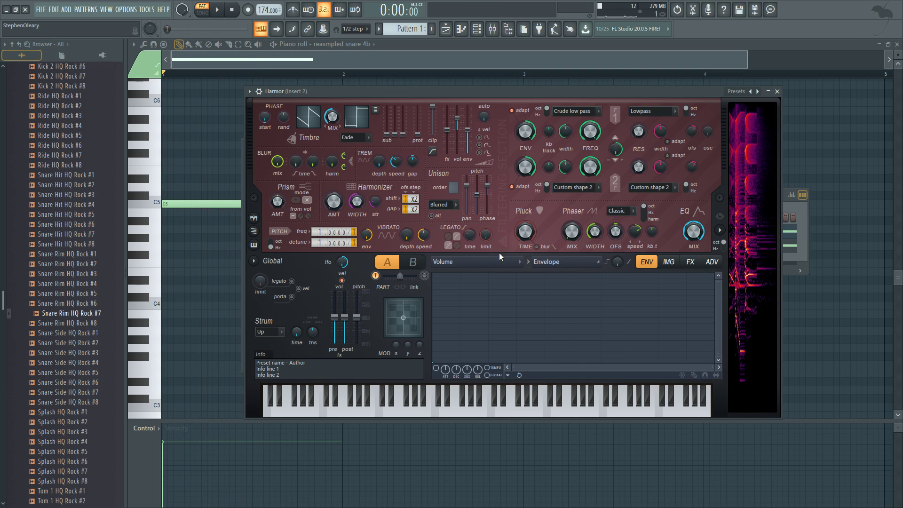
left_click(470, 256)
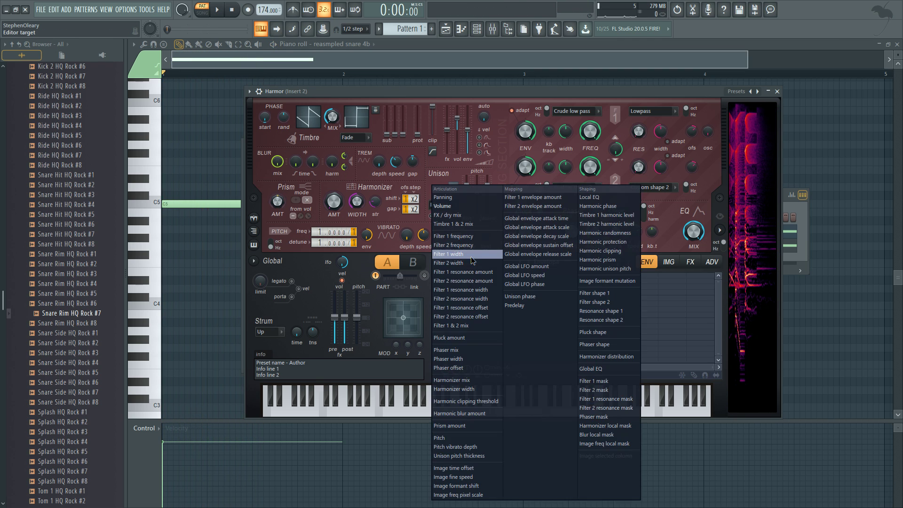
left_click(601, 260)
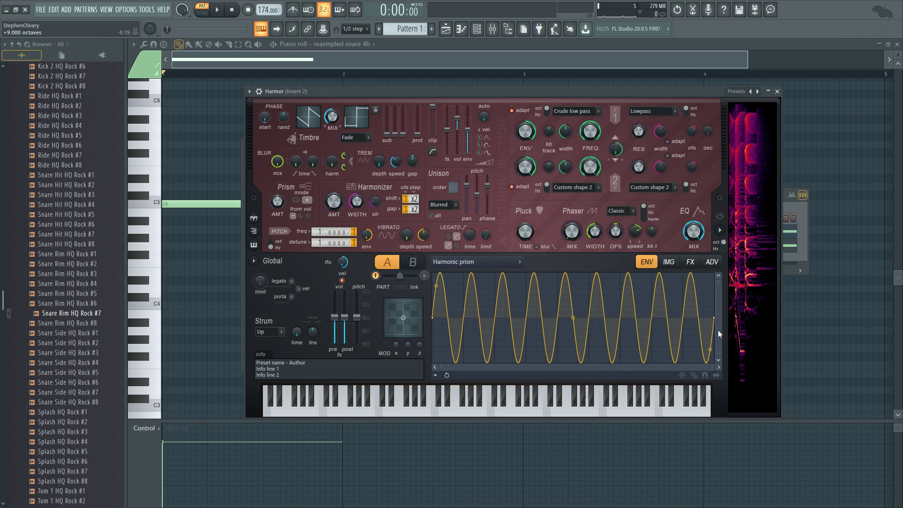
Reduce the Harmonic prism curve to its two end points and raise both to +9.000 octaves.
left_click(694, 375)
left_click_drag(710, 351, 394, 304)
left_click(695, 375)
left_click_drag(714, 318, 713, 243)
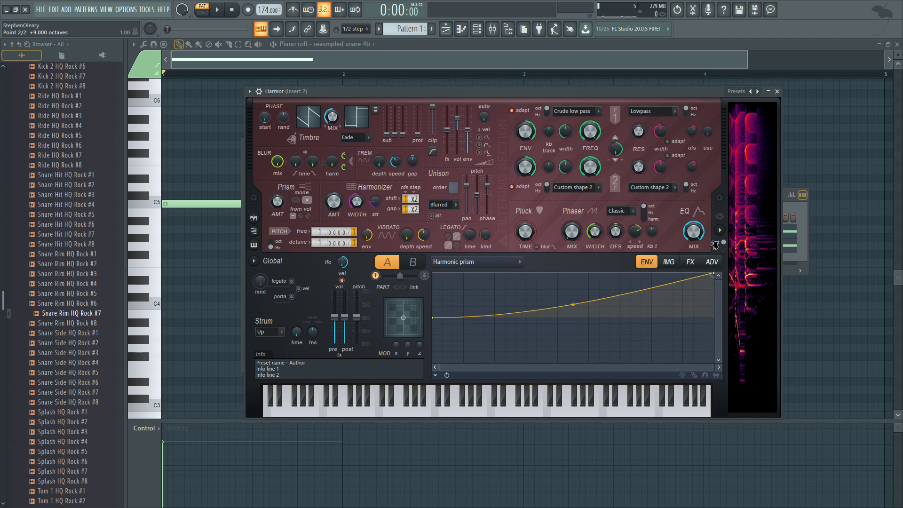
left_click_drag(432, 318, 429, 222)
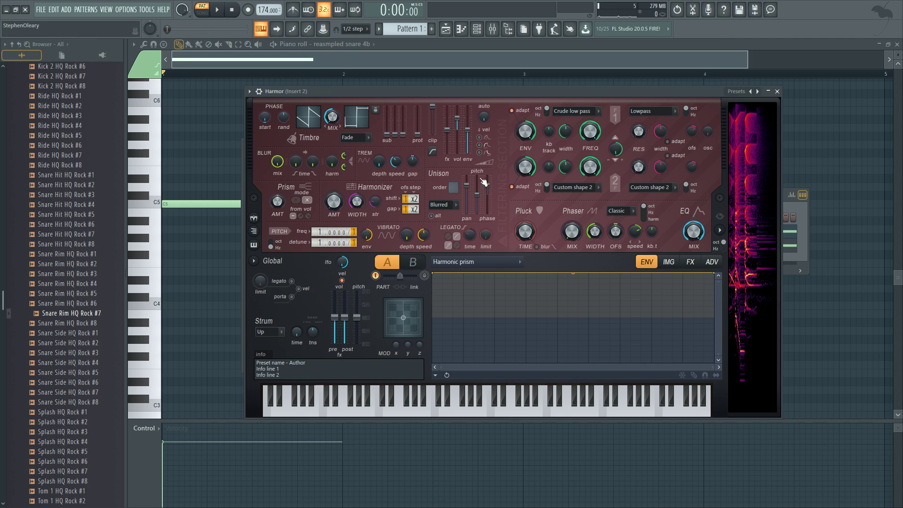
View the Harmonic unison pitch curve and return to the Harmonic prism curve.
left_click(475, 261)
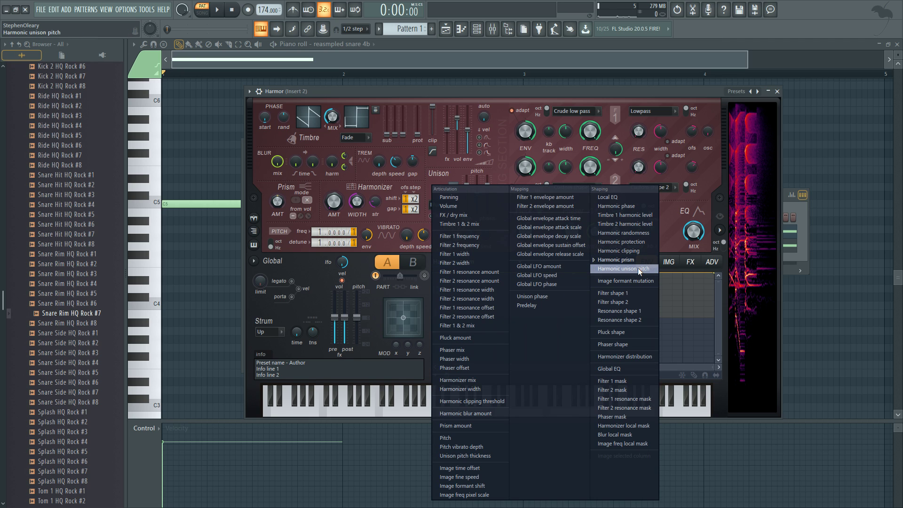
left_click(638, 269)
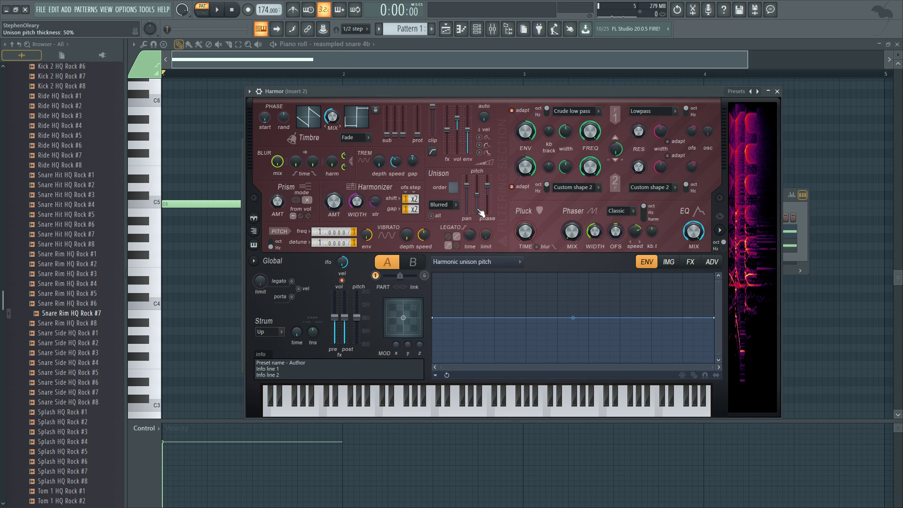
left_click(482, 262)
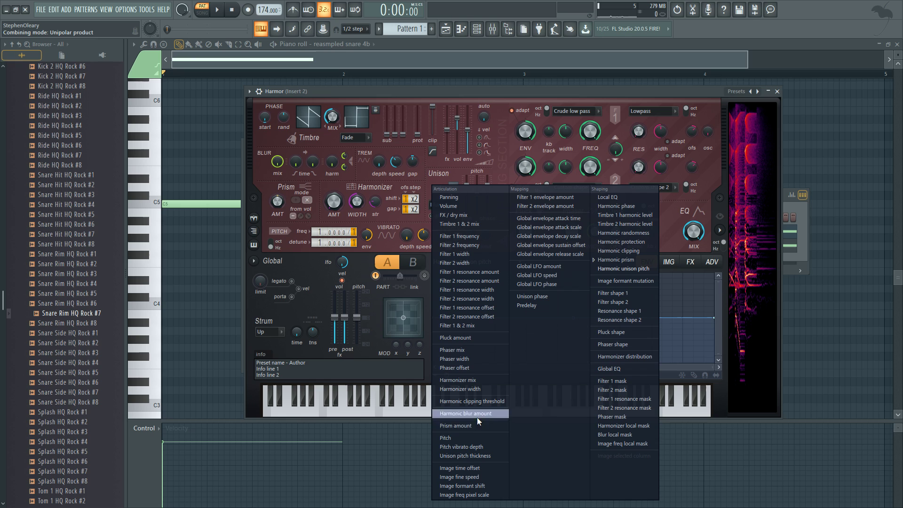
left_click(284, 217)
left_click(475, 259)
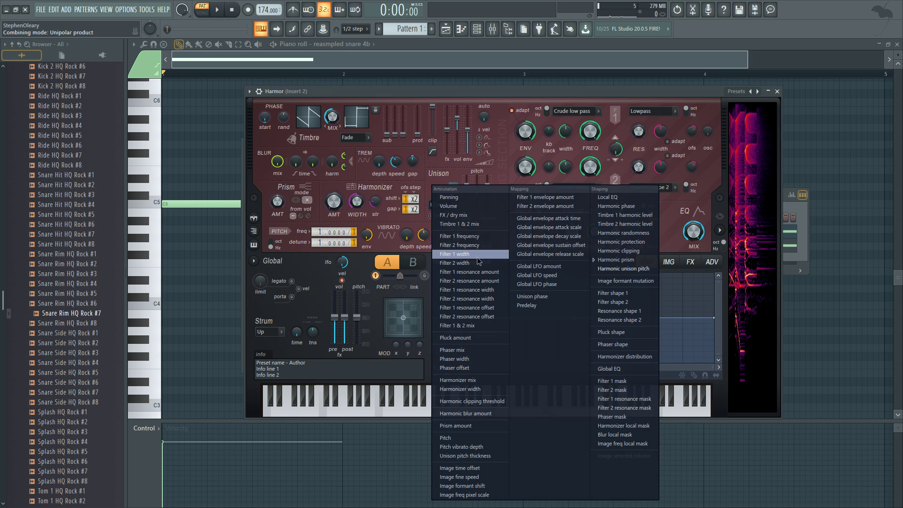
left_click(634, 260)
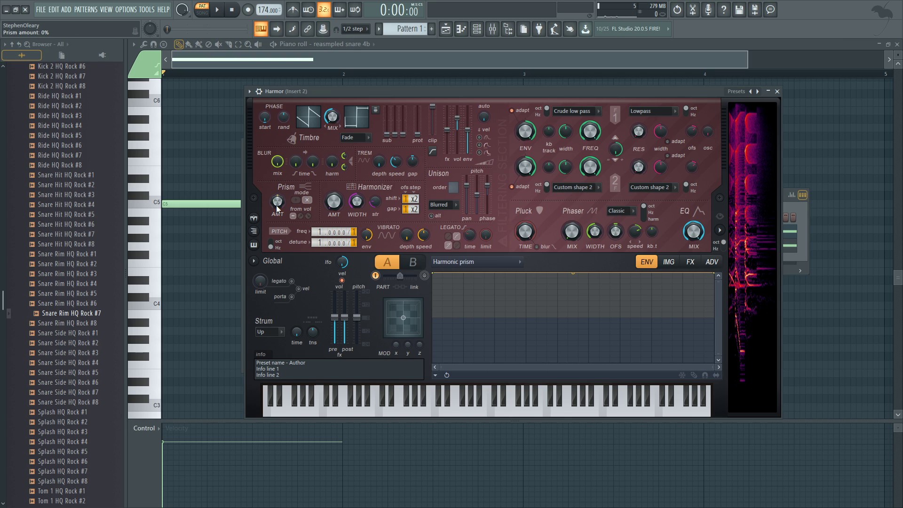
Test the snare with the prism amount raised and brought back down, playing the pattern after each change.
left_click_drag(276, 205, 276, 186)
key("space")
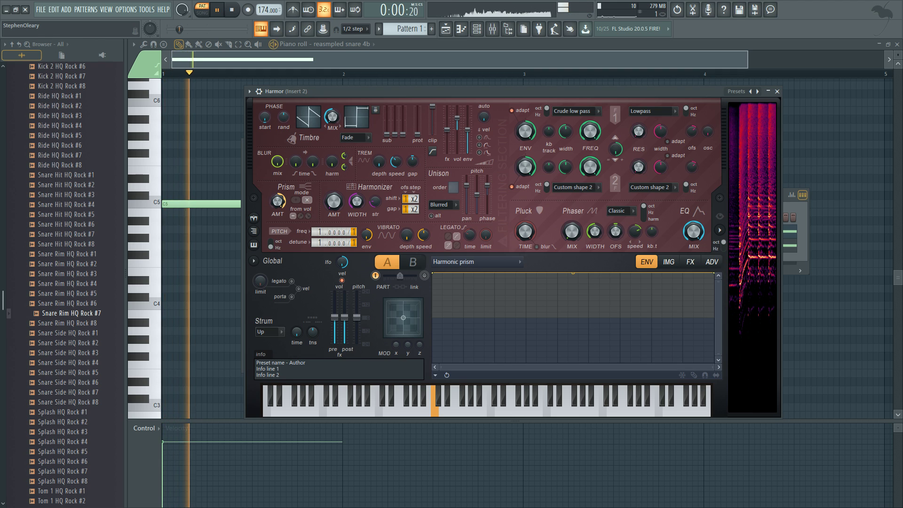
key("space")
key("space")
key("space")
key("space")
left_click_drag(277, 191, 276, 207)
key("space")
key("space")
key("space")
key("space")
key("space")
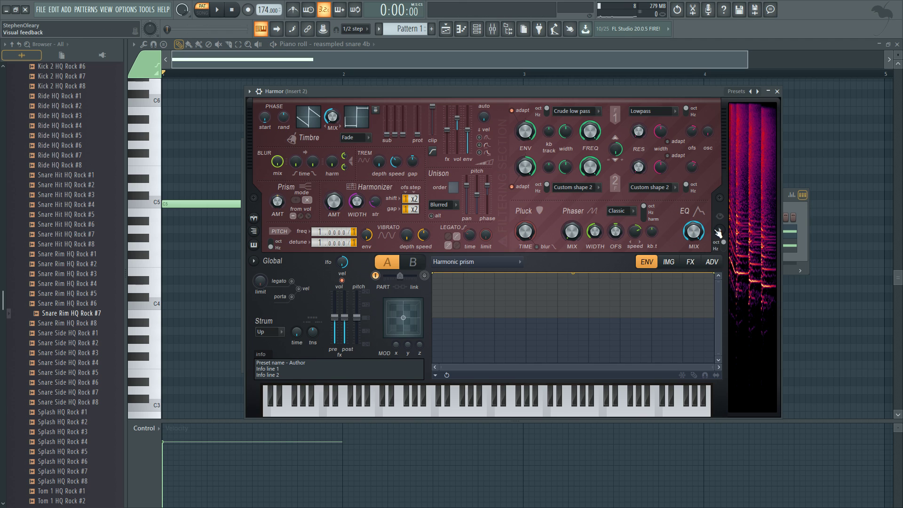
Turn on snapping in the envelope editor and flatten the Harmonic prism curve at +0.000 octave.
left_click_drag(553, 92, 526, 90)
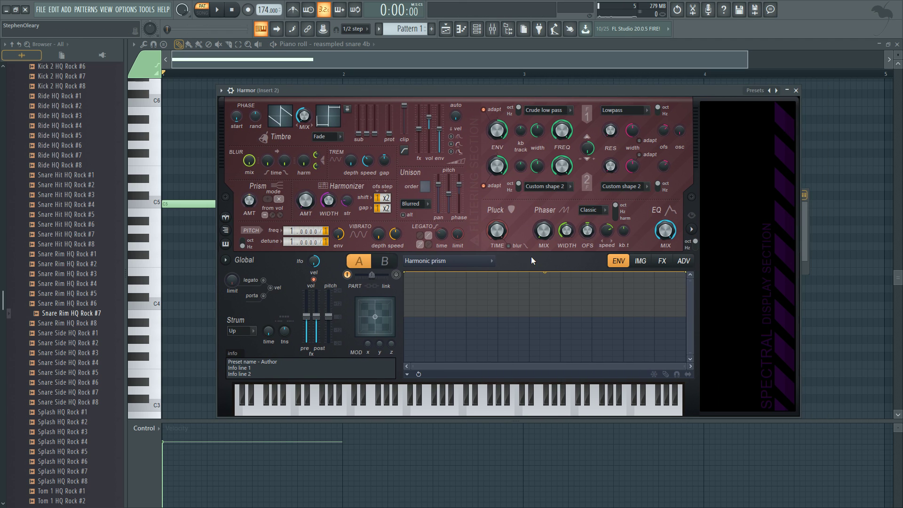
left_click_drag(406, 273, 407, 312)
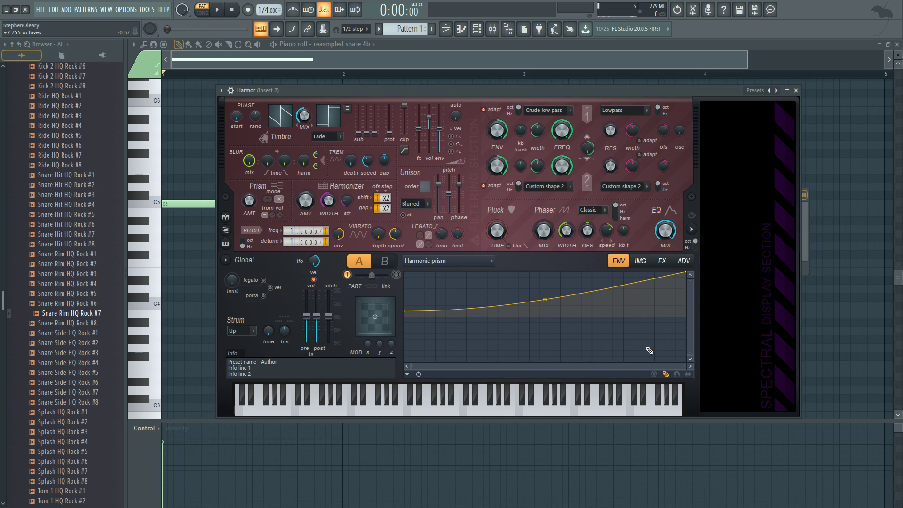
left_click(676, 374)
left_click_drag(686, 273, 688, 316)
left_click_drag(405, 311, 406, 317)
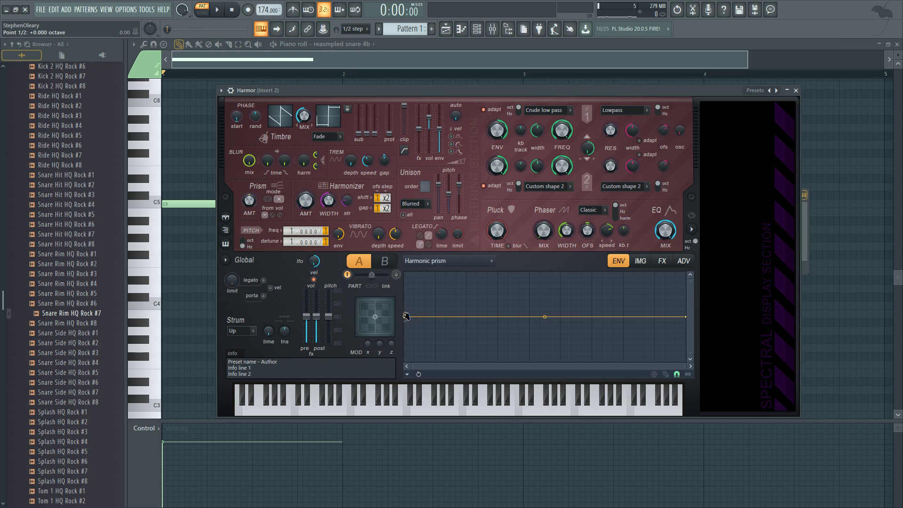
Add points to the flat Harmonic prism curve, including at +4.667 and +5.333 octaves, and play the pattern after each addition.
right_click(572, 317)
key("space")
key("space")
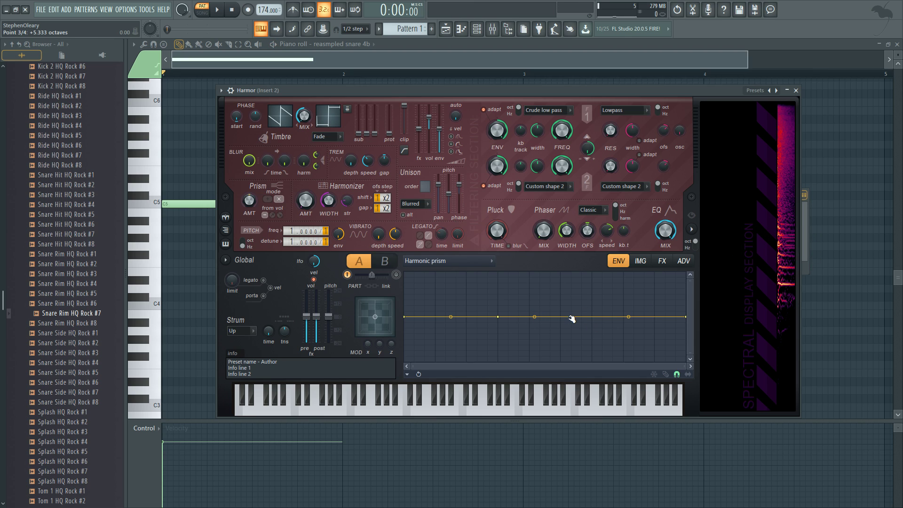
right_click(550, 317)
key("space")
key("space")
key("space")
Raise the +4.667 octave point of the Harmonic prism curve into a peak and play the pattern repeatedly with the prism amount turned up.
left_click_drag(571, 317, 551, 282)
key("space")
key("space")
key("space")
key("space")
key("space")
key("space")
key("space")
key("space")
key("space")
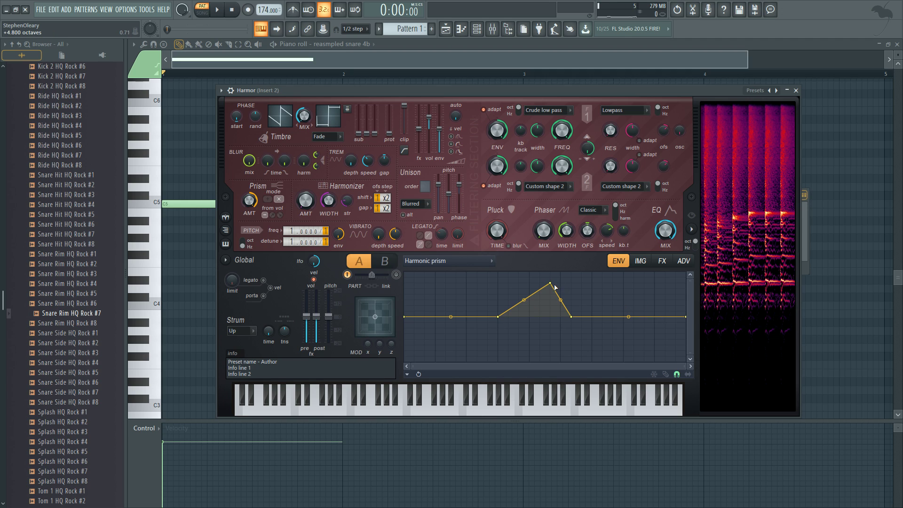
Widen the prism peak into a plateau at maximum height ending at +4.667 octaves and play the pattern.
right_click(508, 277)
left_click_drag(508, 277, 551, 264)
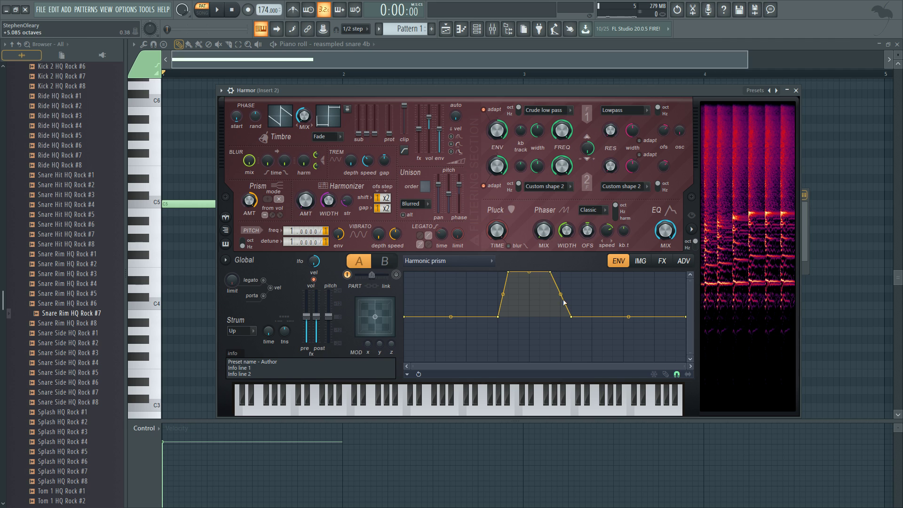
right_click(550, 317)
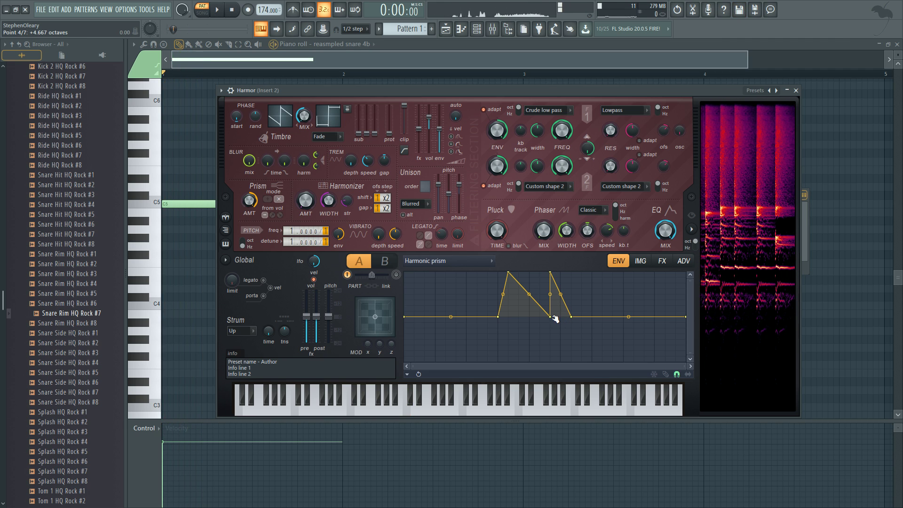
left_click_drag(555, 318, 551, 273)
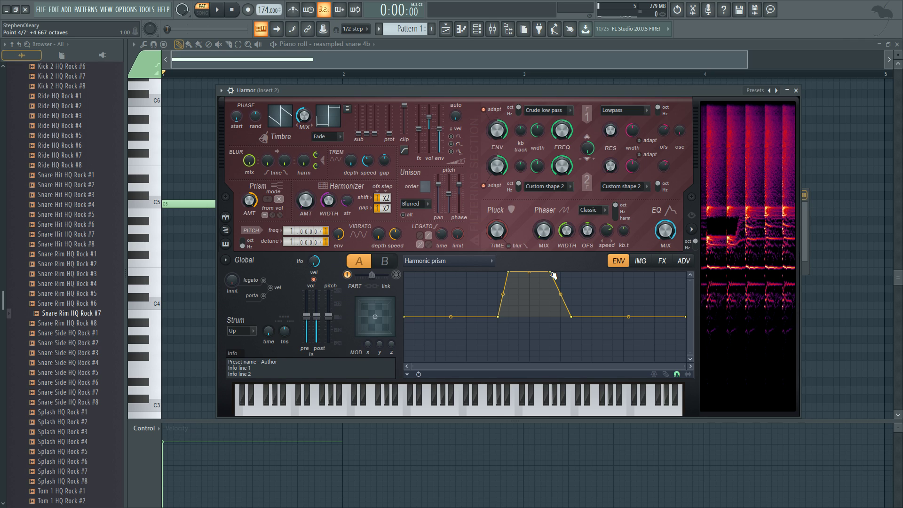
key("space")
key("space")
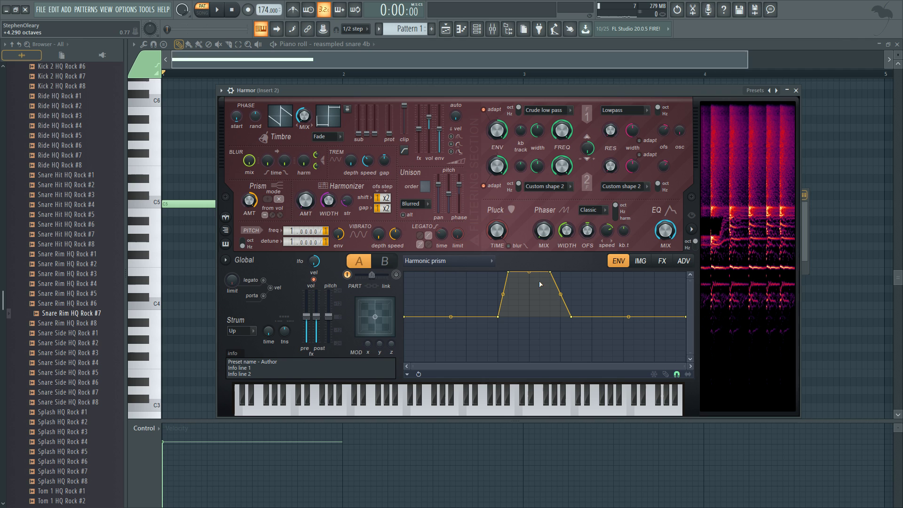
Lower the plateau's edge at +4.667 octaves and delete the extra point there, playing the pattern to compare.
left_click_drag(550, 272, 550, 299)
key("space")
key("space")
right_click(550, 272)
left_click(558, 285)
key("space")
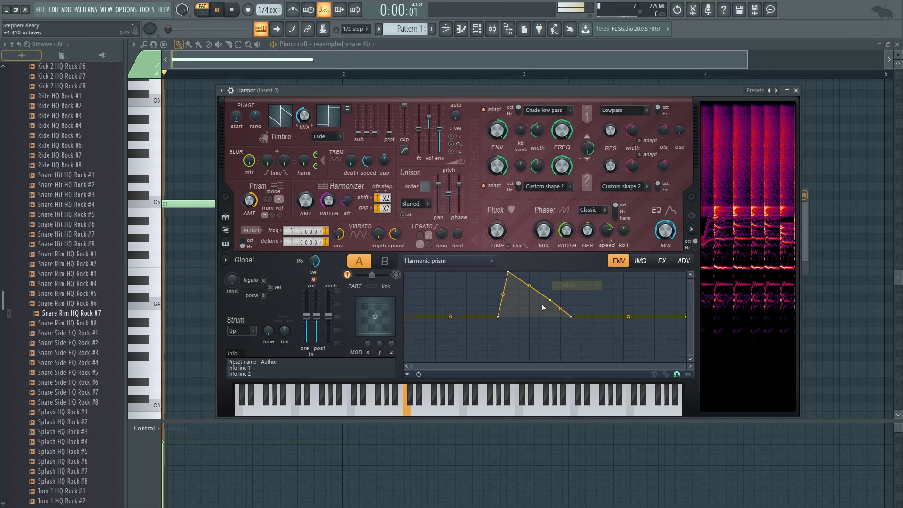
Reshape the prism curve into a gradual rise peaking at +4.667 octaves with a longer downward slope, and play the pattern.
left_click_drag(508, 272, 550, 289)
key("space")
key("space")
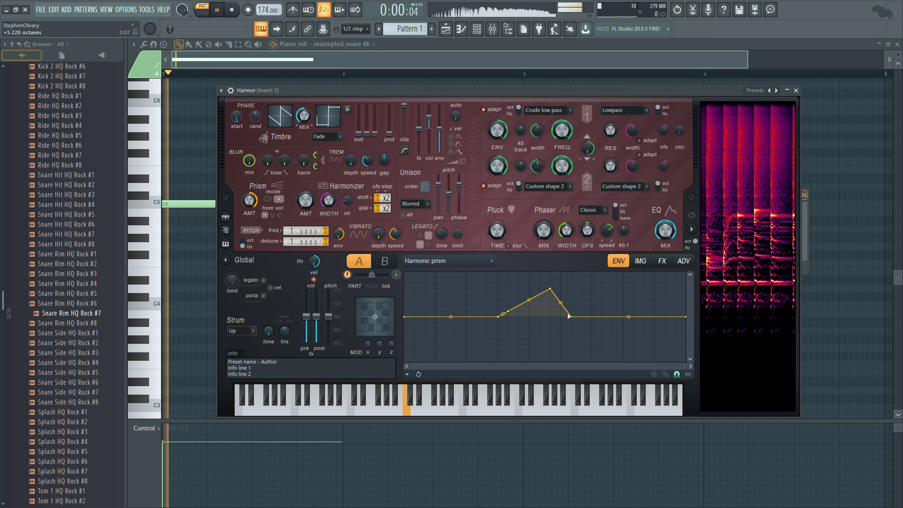
left_click_drag(568, 316, 613, 317)
key("space")
key("space")
key("space")
key("space")
Add a point just below the baseline before the prism curve's main peak to form a small dip, and play the pattern.
right_click(541, 320)
key("space")
key("space")
key("space")
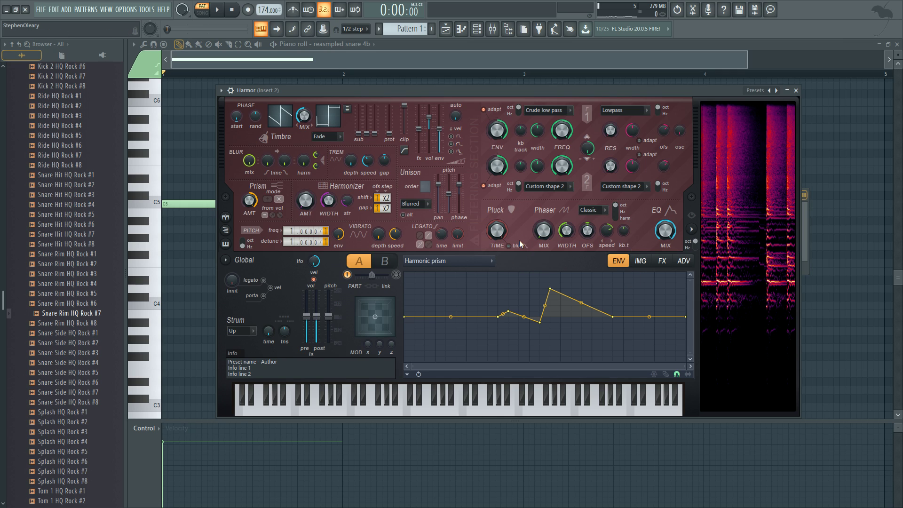
Show the Pluck shape curve and raise its end point so the curve is flat at maximum.
key("space")
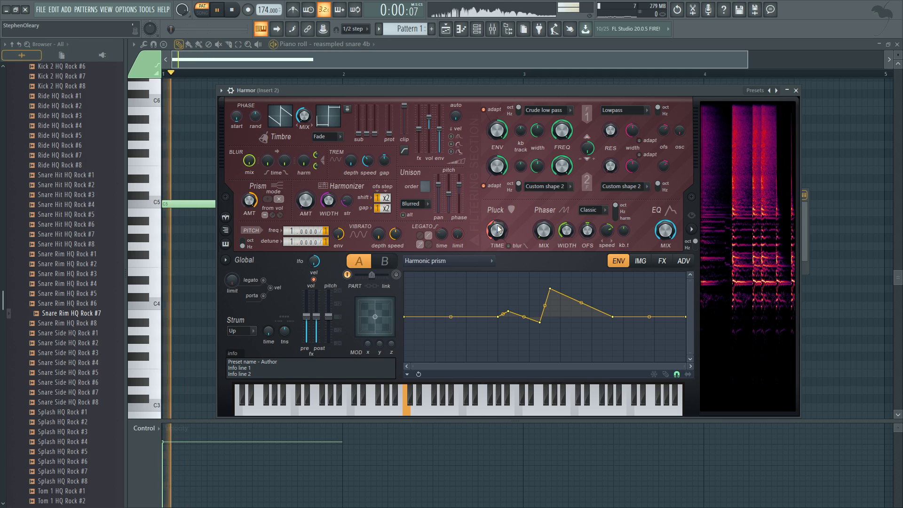
key("space")
left_click(478, 264)
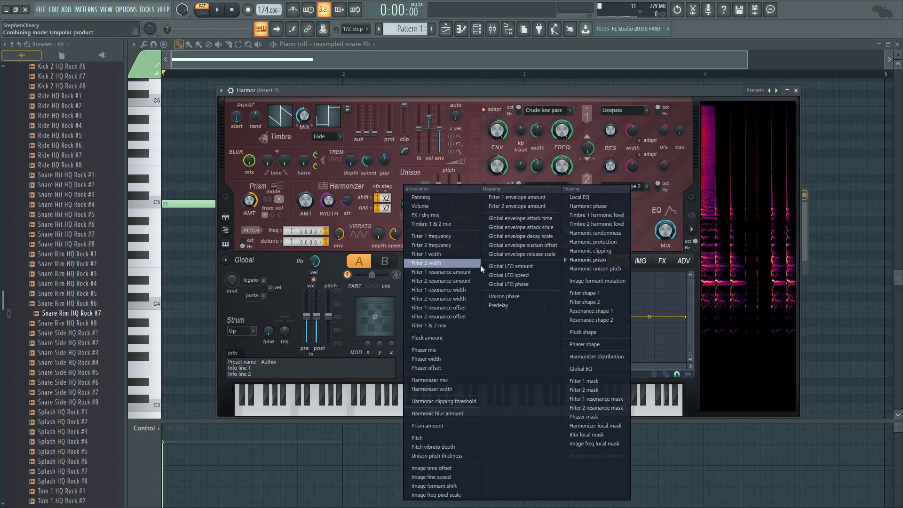
left_click(603, 333)
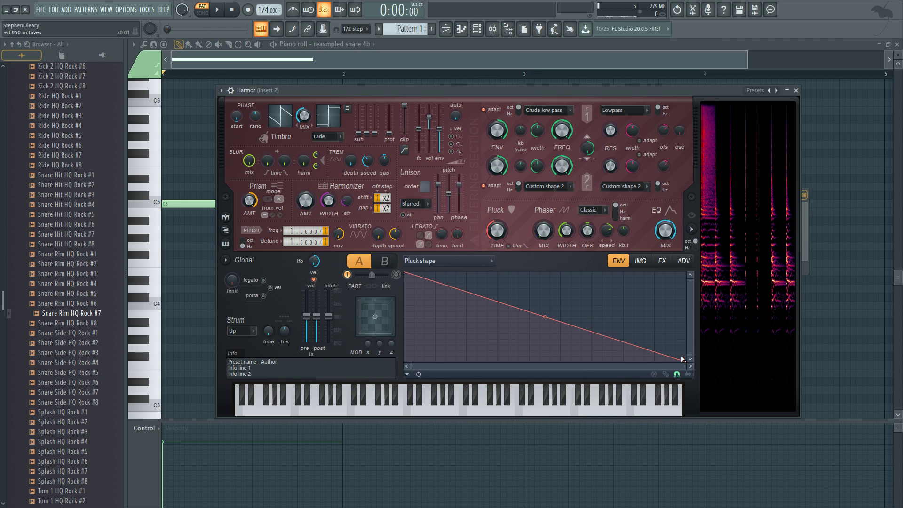
left_click_drag(688, 361, 502, 222)
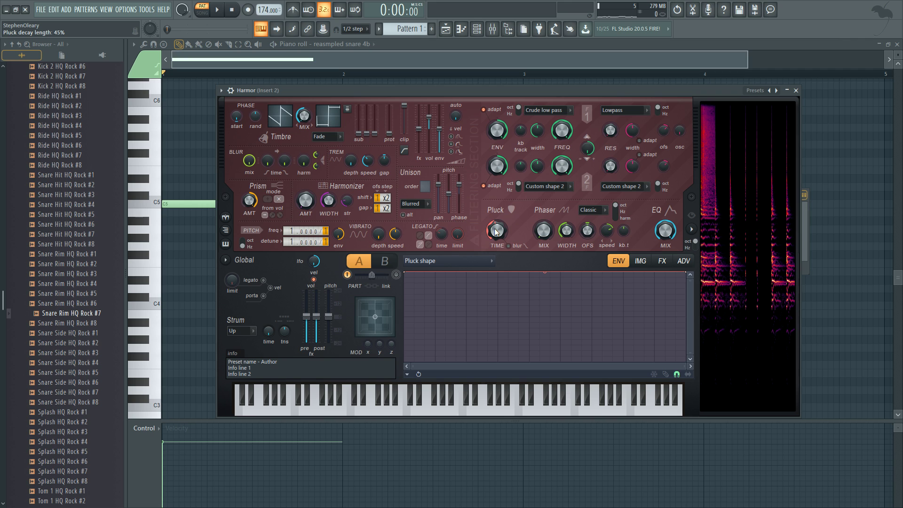
Sweep the pluck decay length through values such as 8% and 40% while repeatedly playing the pattern to compare the sound.
left_click_drag(496, 229, 496, 272)
key("space")
key("space")
key("space")
key("space")
key("space")
key("space")
key("space")
key("space")
key("space")
key("space")
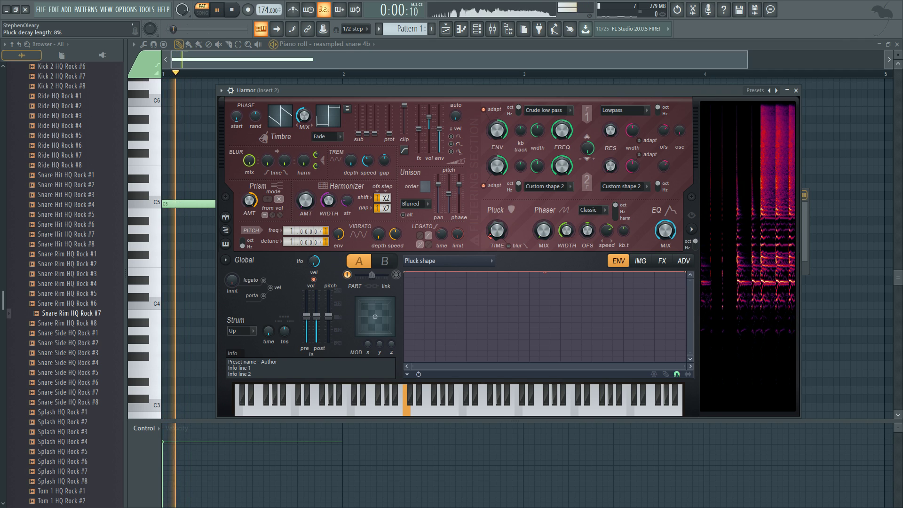
key("space")
key("space")
key("space")
key("space")
key("space")
key("space")
key("space")
key("space")
key("space")
key("space")
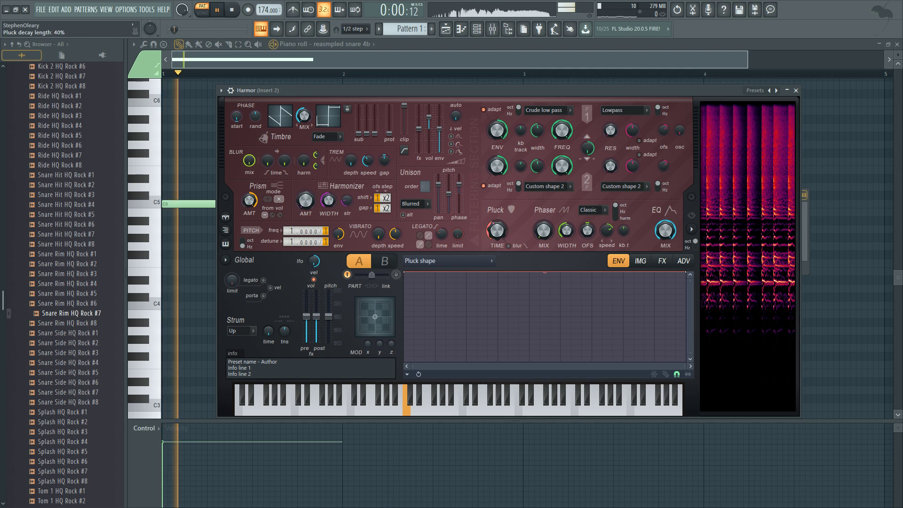
key("space")
key("space")
key("space")
key("space")
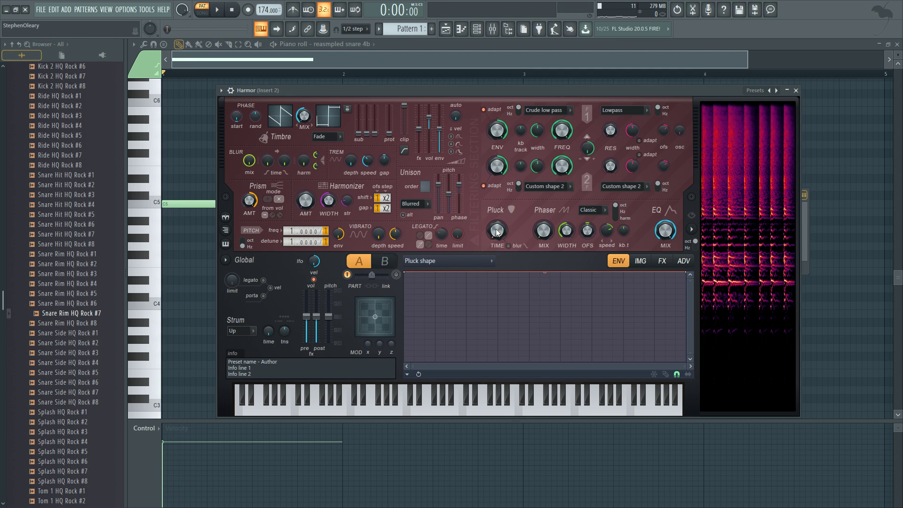
Turn the pluck decay length back up and play the pattern several times.
left_click_drag(496, 229, 496, 185)
key("space")
key("space")
key("space")
key("space")
key("space")
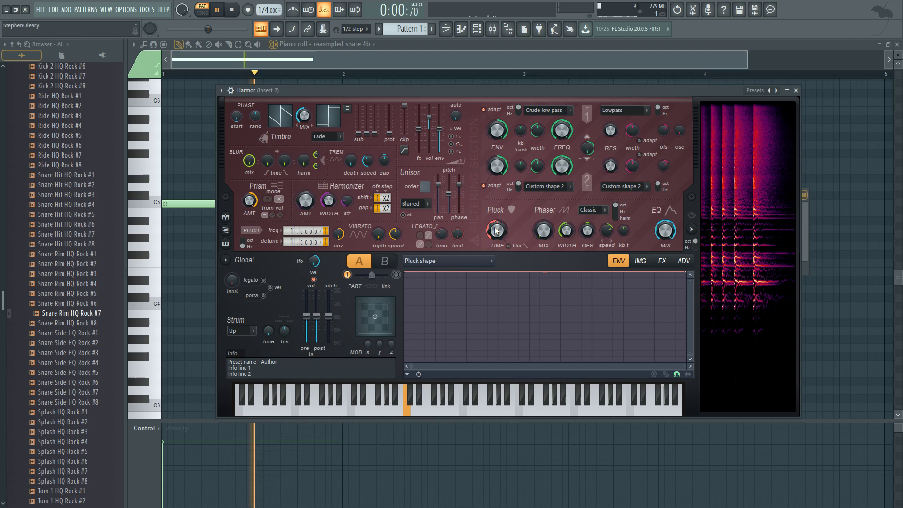
key("space")
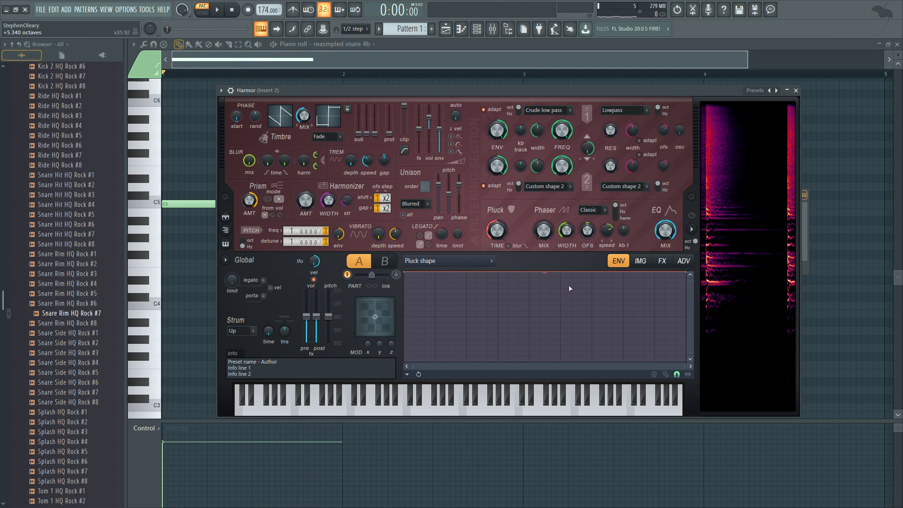
Cut a notch in the Pluck shape curve by adding points and lowering those at +3.000 and +5.333 octaves to the minimum.
right_click(477, 275)
right_click(590, 276)
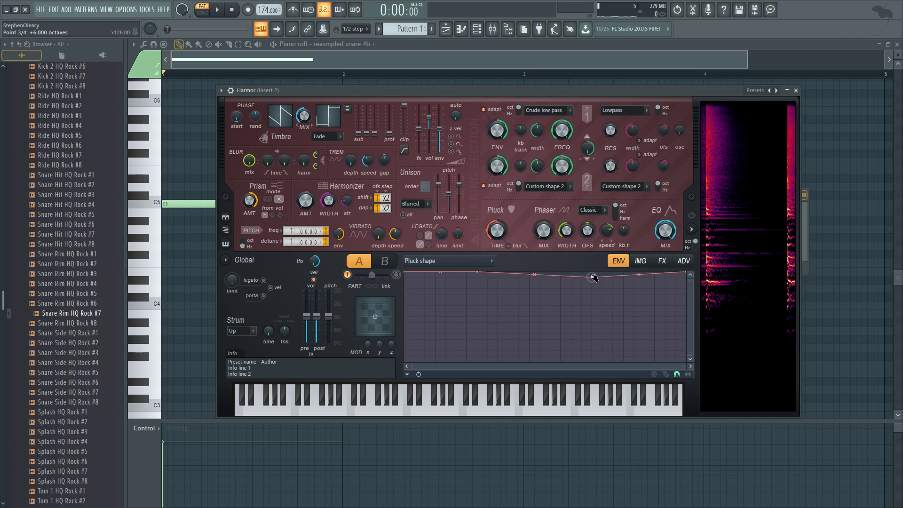
right_click(571, 305)
right_click(482, 315)
left_click_drag(482, 315, 498, 317)
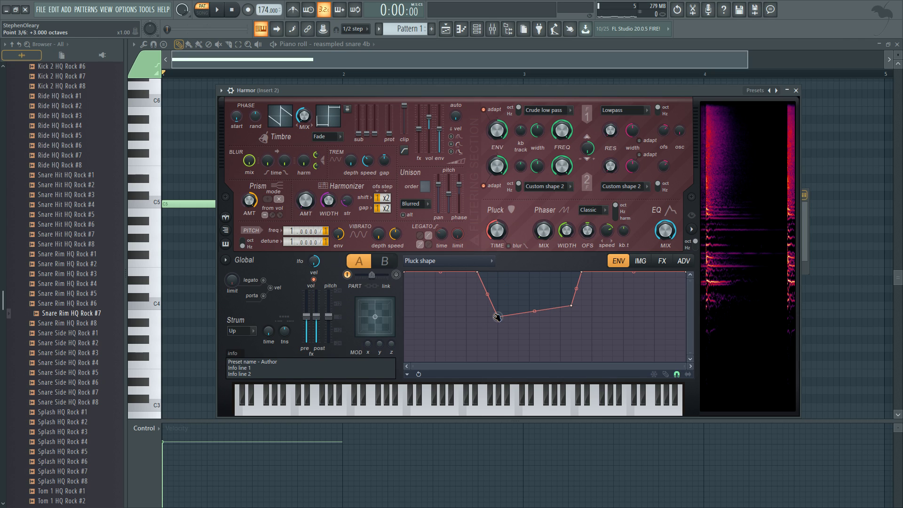
left_click_drag(571, 305, 571, 361)
left_click_drag(497, 317, 497, 361)
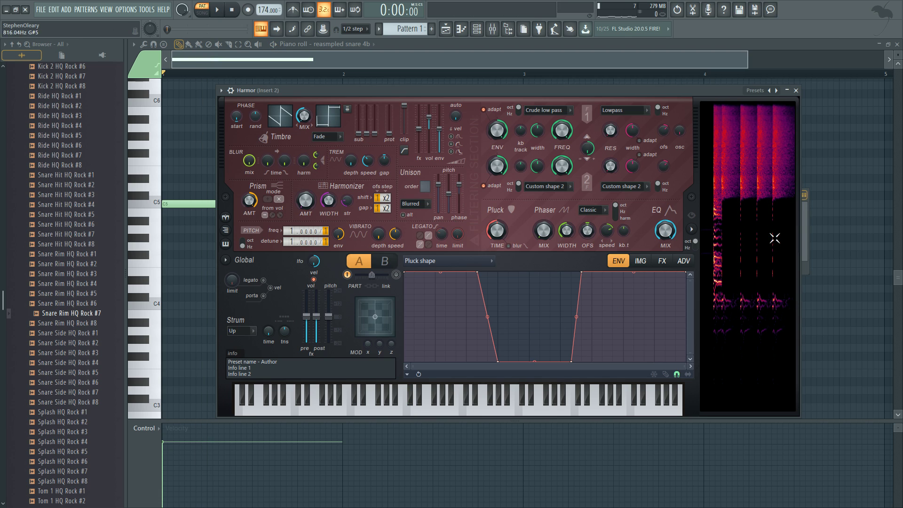
Add a +4.333 octave point inside the pluck notch, raise it halfway and up to x256.00, and play the pattern.
left_click_drag(544, 359, 540, 315)
key("space")
key("space")
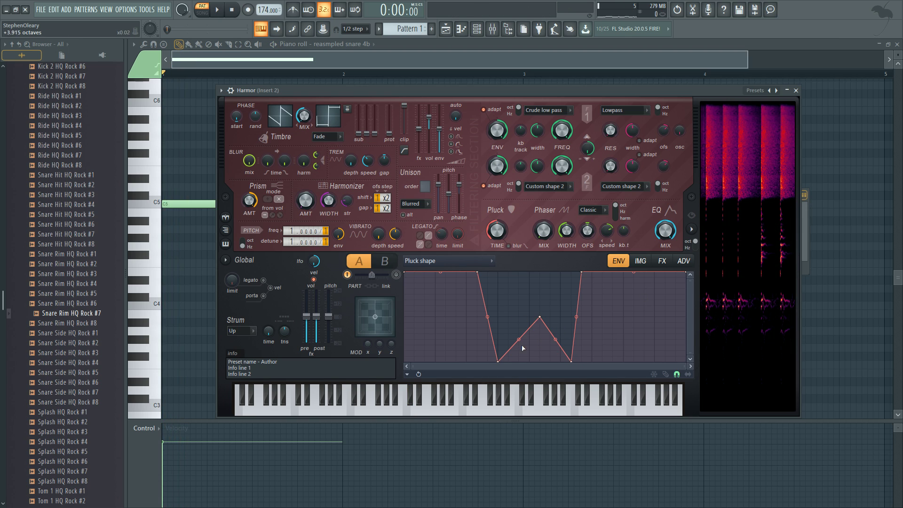
left_click_drag(539, 316, 540, 273)
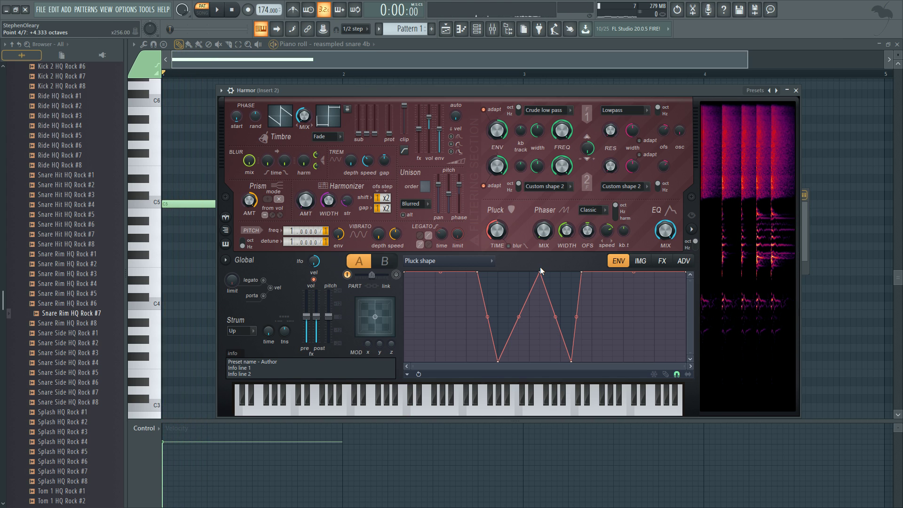
key("space")
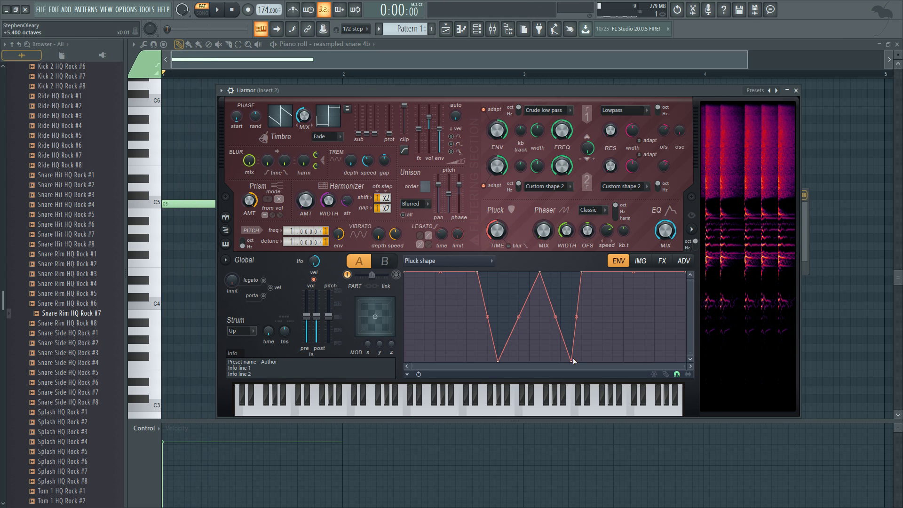
Raise the pluck curve's +5.333 octave point, narrow the remaining notch and form a shallower second dip above it.
left_click_drag(571, 362, 570, 272)
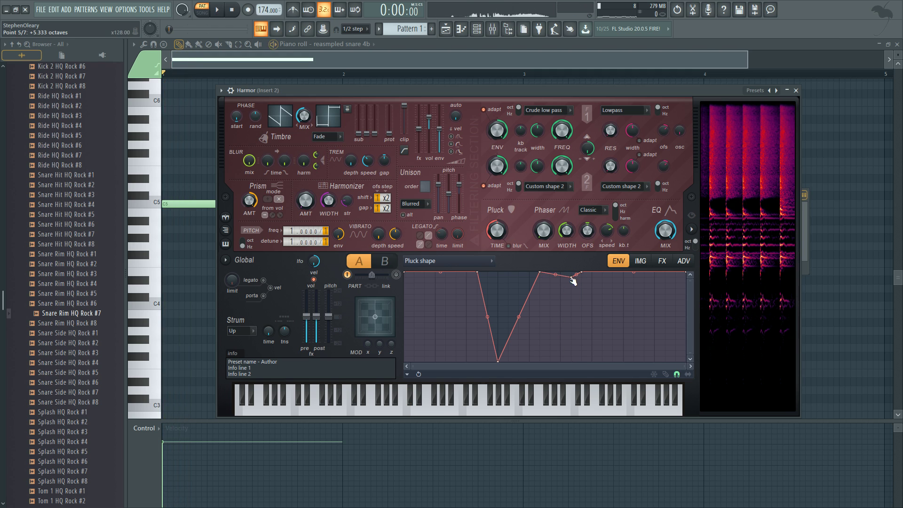
left_click_drag(498, 360, 521, 327)
left_click_drag(499, 295, 541, 273)
right_click(547, 325)
key("space")
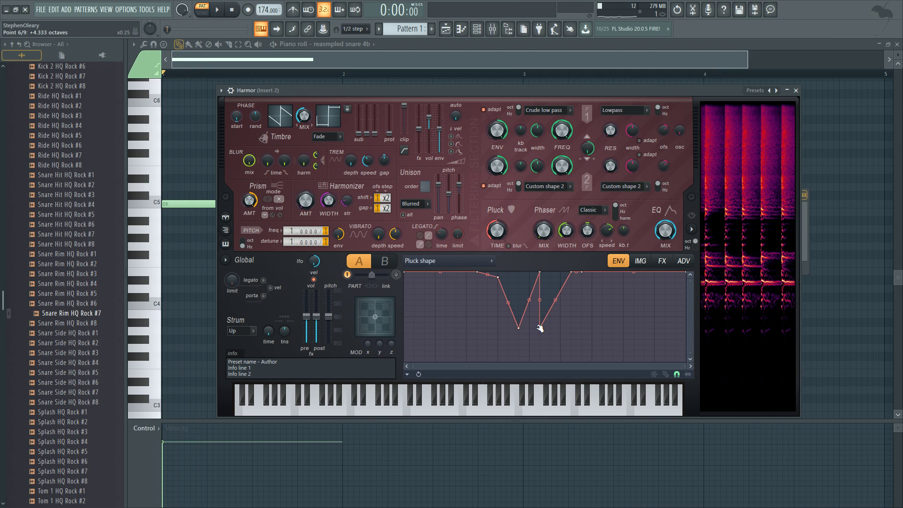
left_click_drag(540, 328, 533, 281)
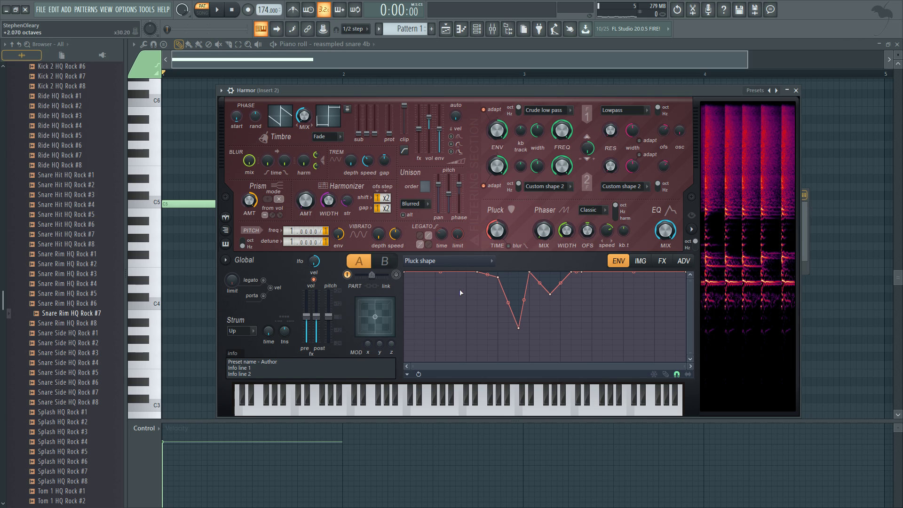
Open the Harmor instance inside the "reasmpled snare 4b" Patcher channel from the channel rack.
left_click(100, 313)
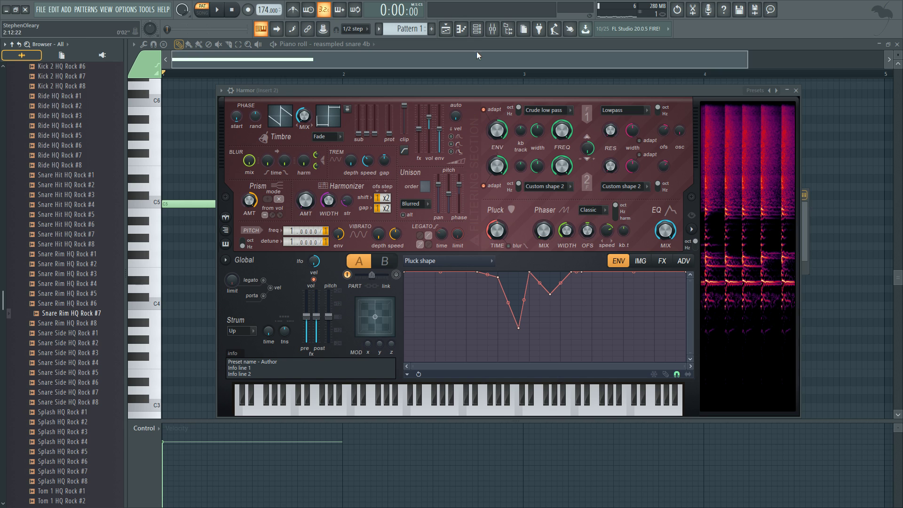
left_click(476, 29)
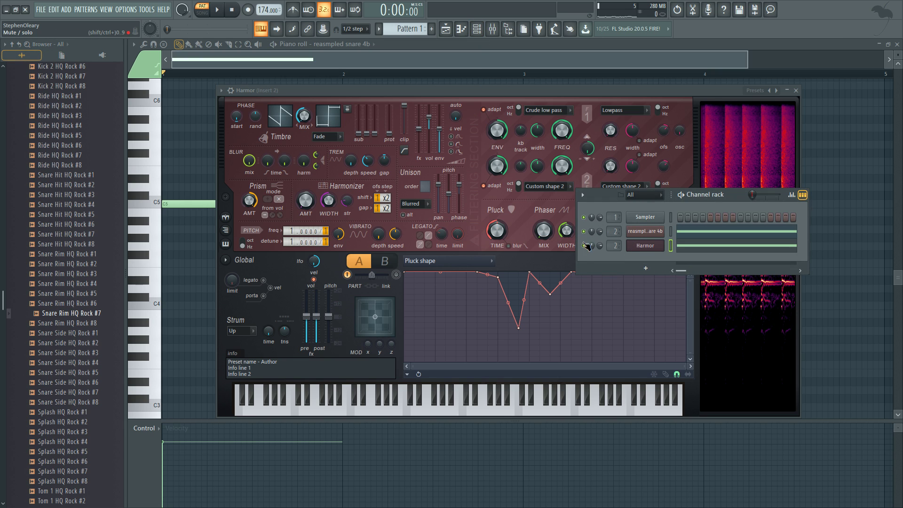
left_click(651, 233)
double_click(458, 212)
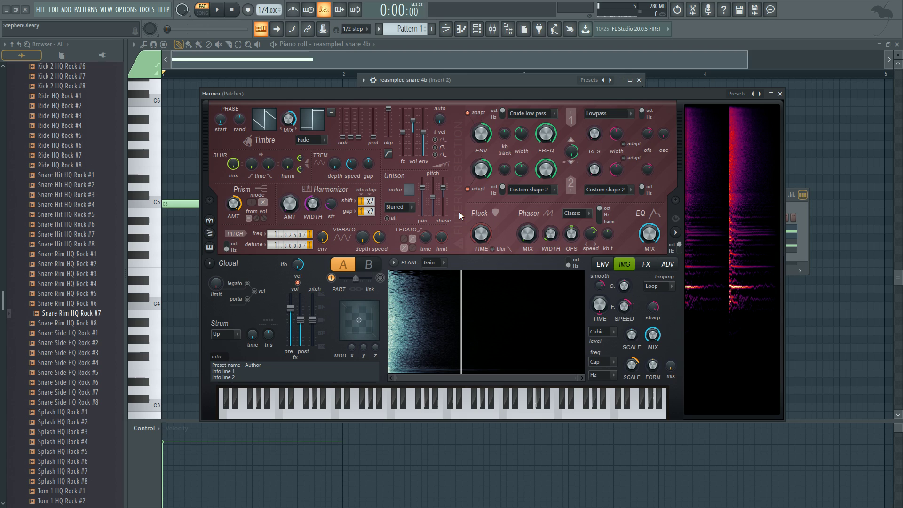
View the finished snare's Pluck shape curve in the Patcher's Harmor.
left_click(603, 265)
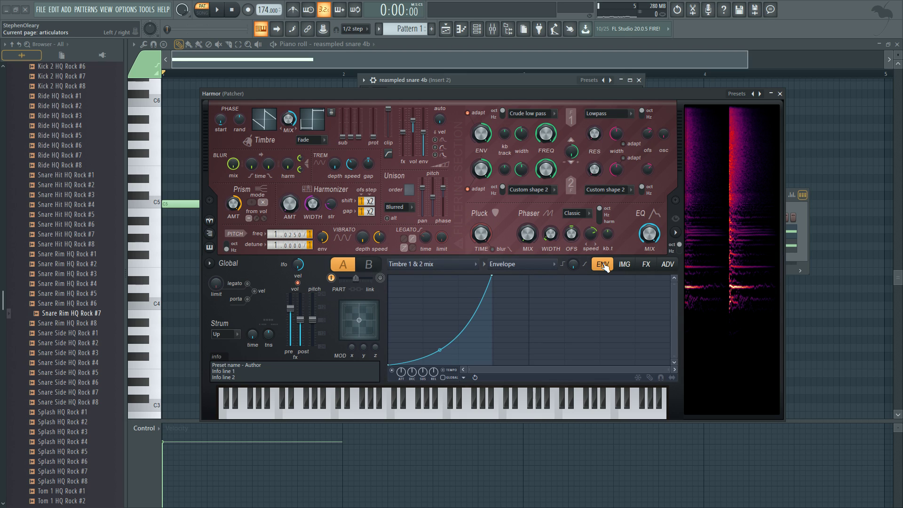
left_click(470, 267)
left_click(520, 266)
left_click(423, 263)
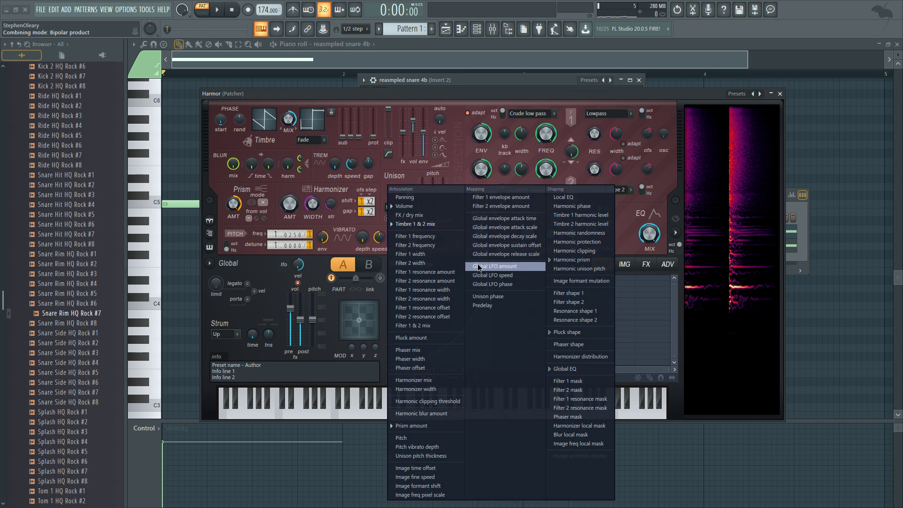
left_click(568, 332)
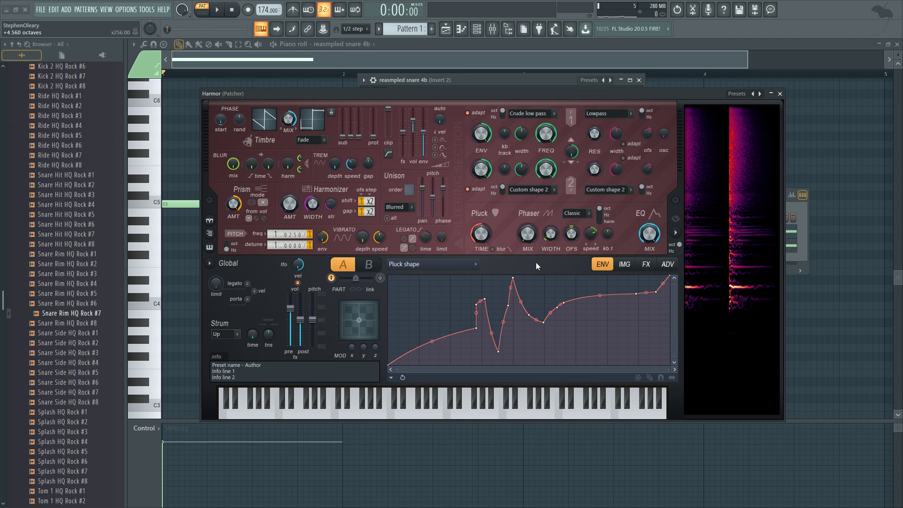
Play the finished snare and display its Harmonic prism curve for comparison.
key("space")
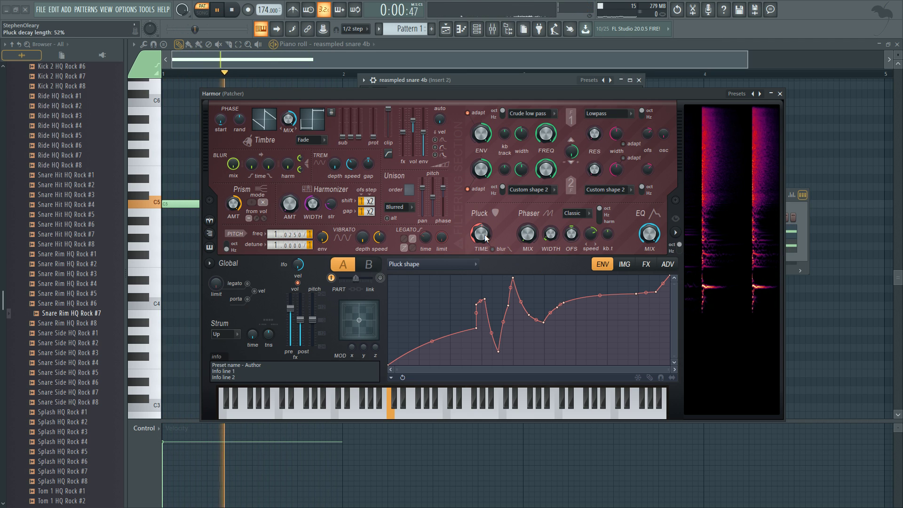
left_click(480, 266)
key("space")
left_click(583, 269)
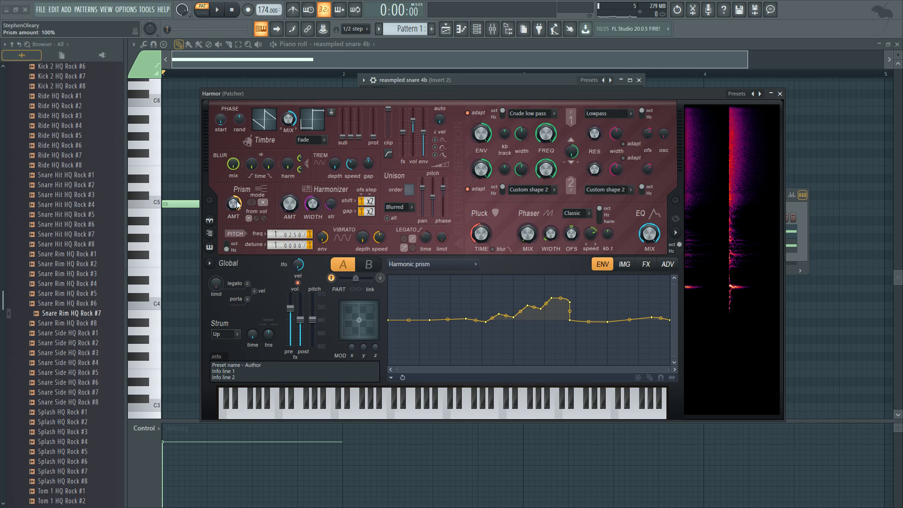
Vary the finished snare's Prism amount in Harmor while repeatedly starting and stopping playback to compare the sound.
key("space")
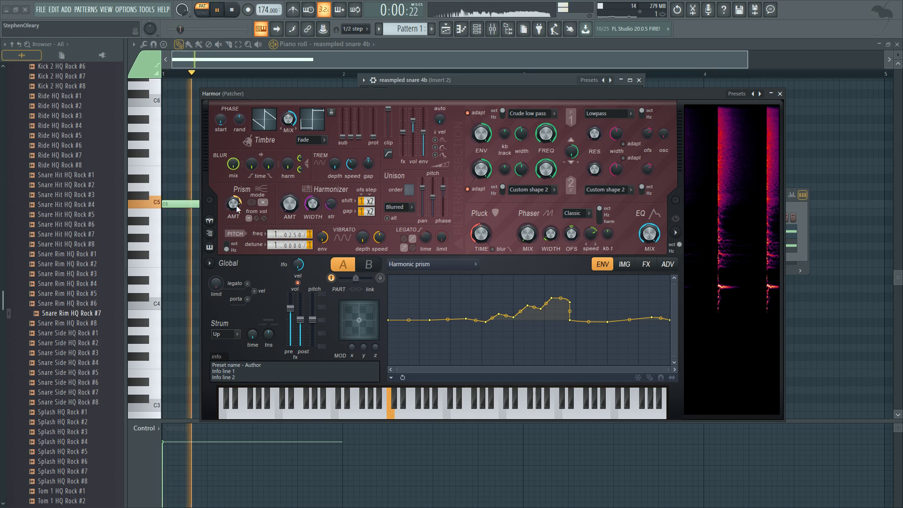
key("space")
key("space")
key("space")
left_click_drag(233, 205, 234, 179)
key("space")
key("space")
key("space")
key("space")
key("space")
key("space")
key("space")
key("space")
key("space")
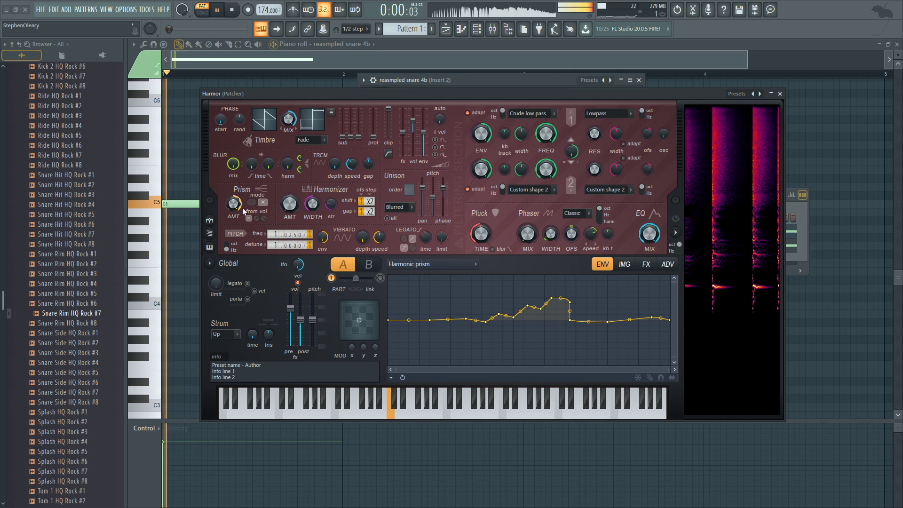
Vary Harmor's Pluck time while replaying the finished snare to hear its effect.
key("space")
key("space")
key("space")
left_click_drag(483, 234, 483, 224)
key("space")
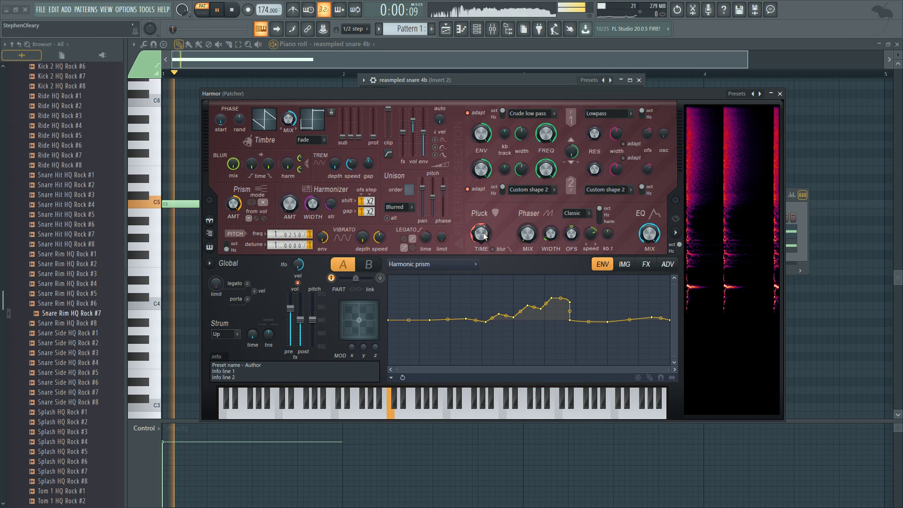
key("space")
key("space")
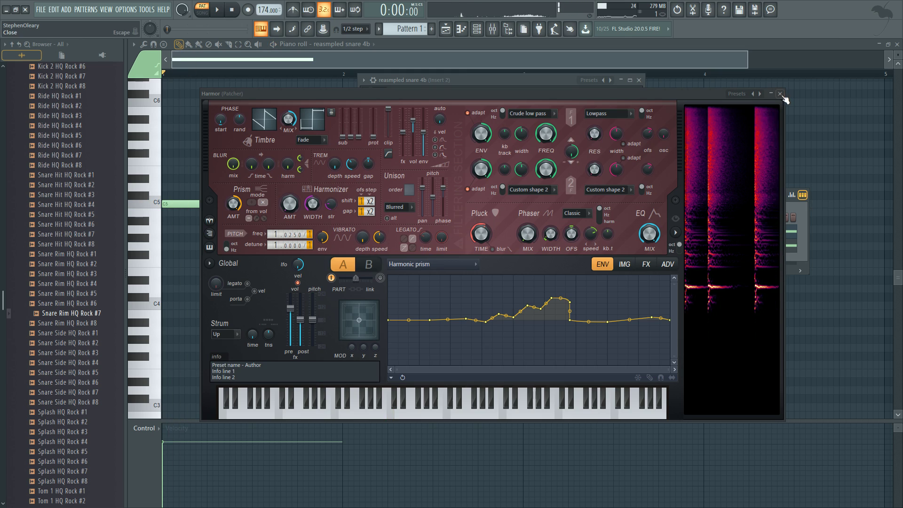
Close Harmor, replay the snare and bring the "reasmpled snare 4b" Patcher map to the front.
left_click(779, 93)
key("space")
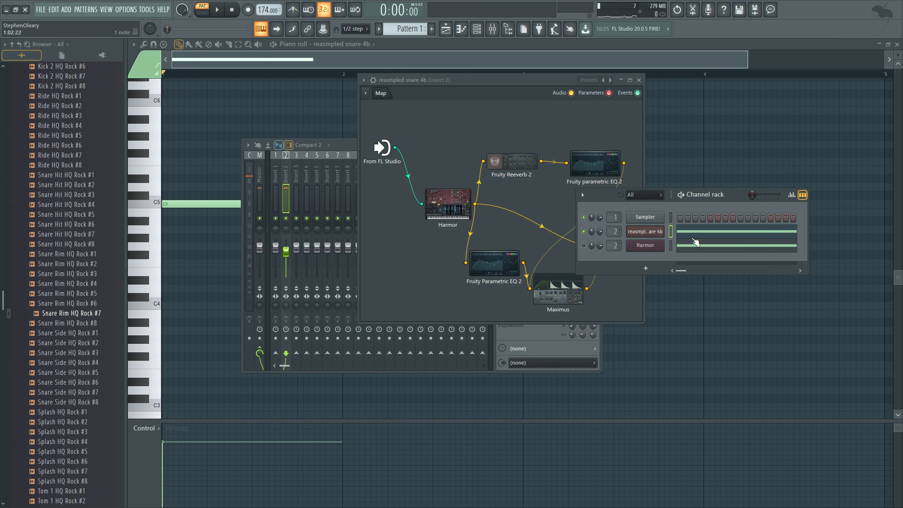
key("space")
key("space")
left_click(653, 231)
left_click(653, 231)
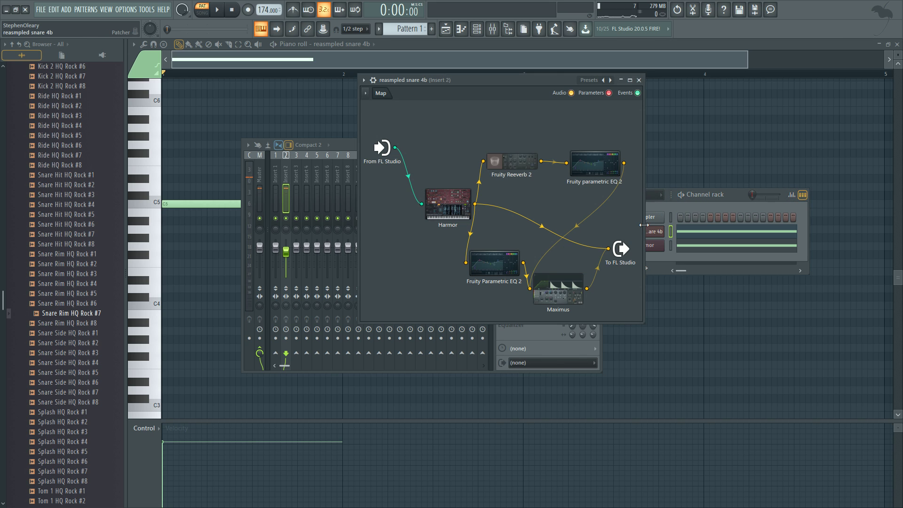
Open the Patcher's Harmor and check part B before returning to part A.
left_click(668, 233)
left_click(453, 226)
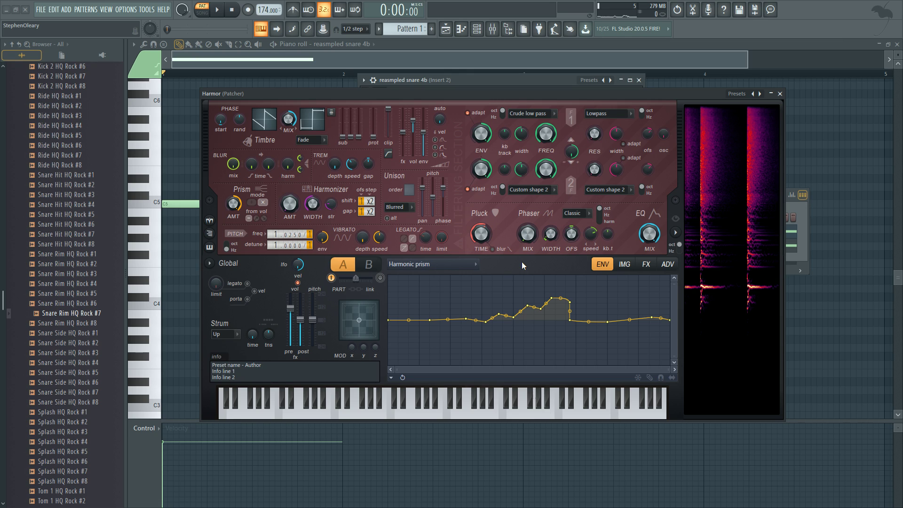
left_click(368, 263)
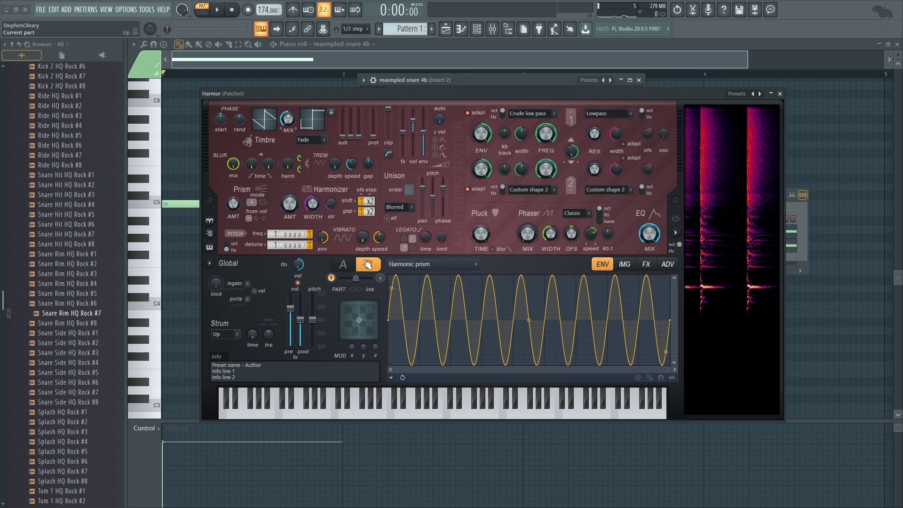
left_click(343, 263)
Close Harmor, route Maximus's output to To FL Studio in place of the direct Harmor connection, and play the snare.
left_click(780, 94)
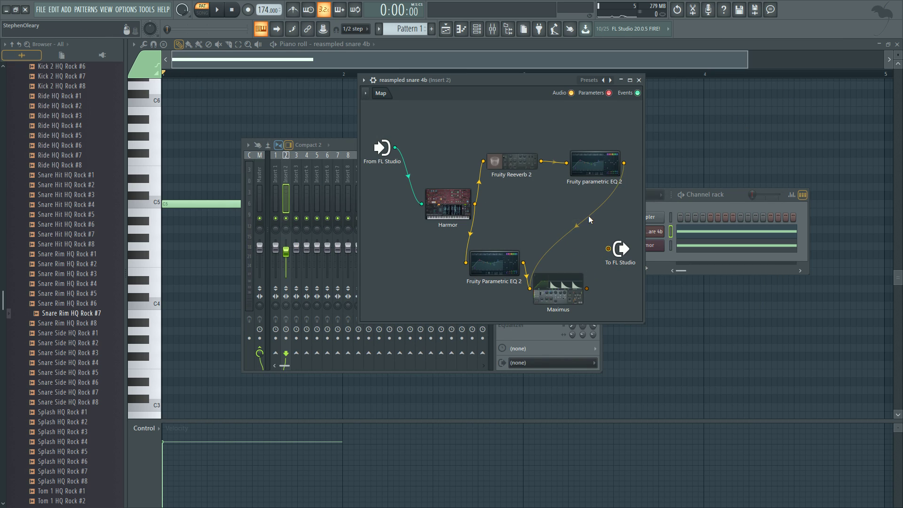
left_click_drag(586, 287, 608, 249)
key("space")
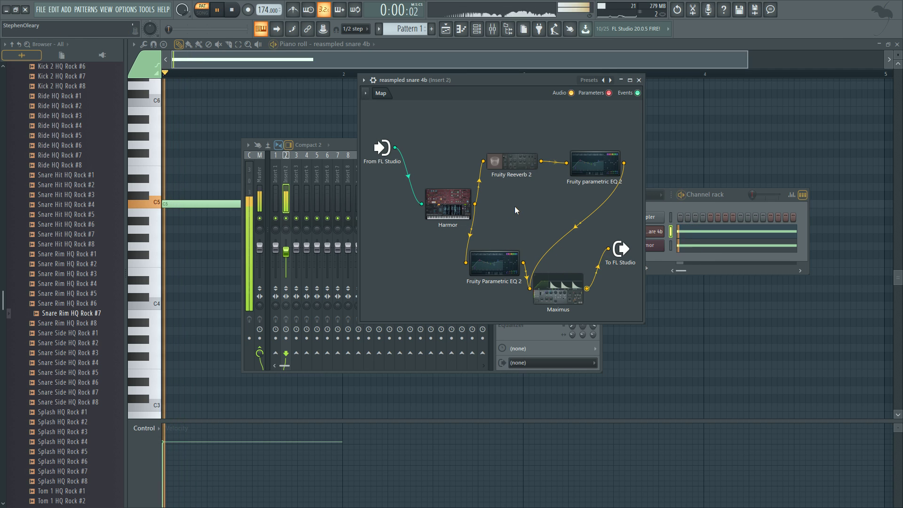
Review Harmor's effects, image resynthesis, advanced and envelope pages in the Patcher, ending on the Harmonic prism curve.
double_click(450, 206)
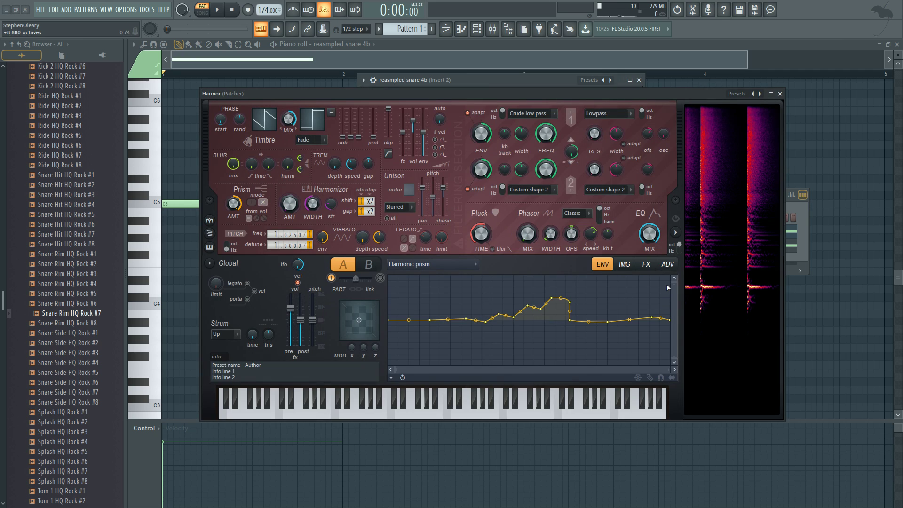
left_click(645, 264)
left_click(624, 264)
left_click(665, 264)
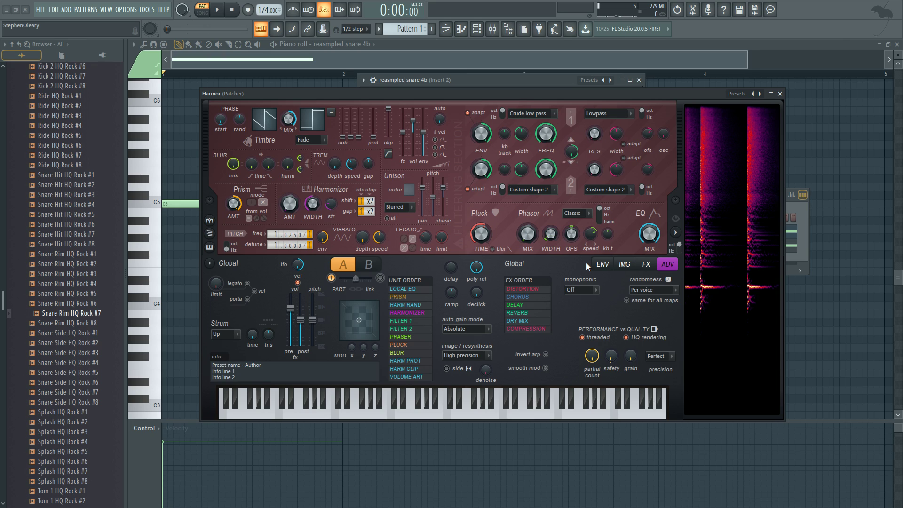
left_click(624, 263)
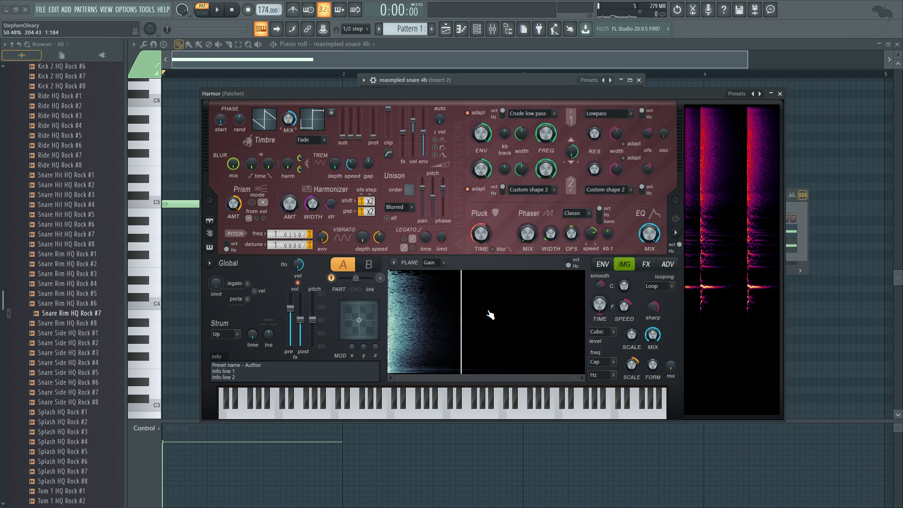
left_click(665, 268)
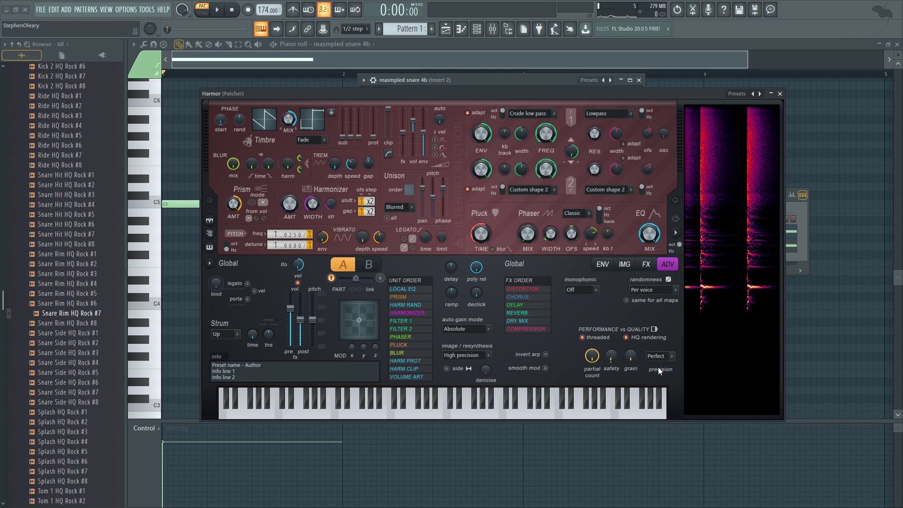
left_click(624, 264)
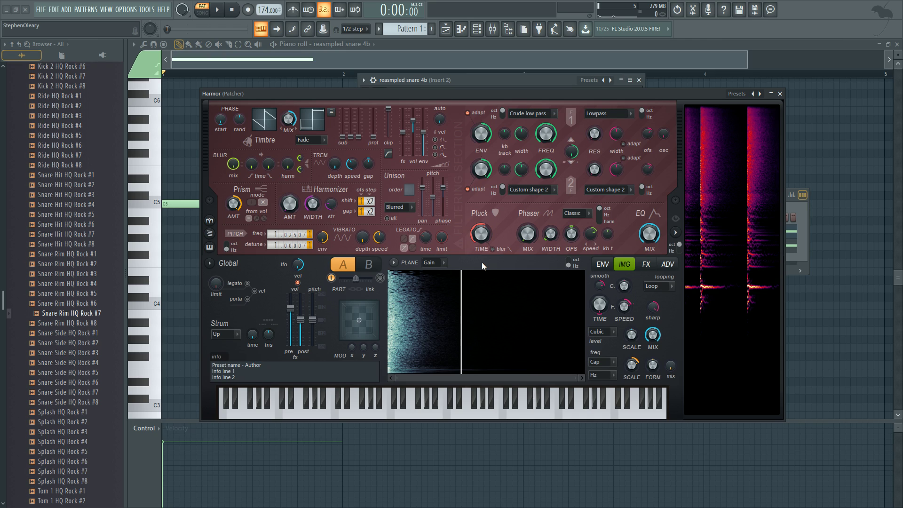
left_click(667, 264)
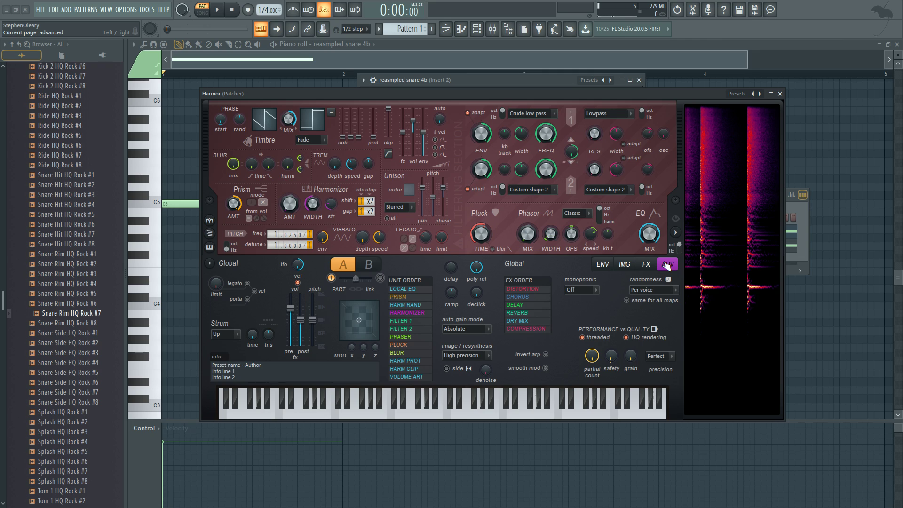
left_click(602, 265)
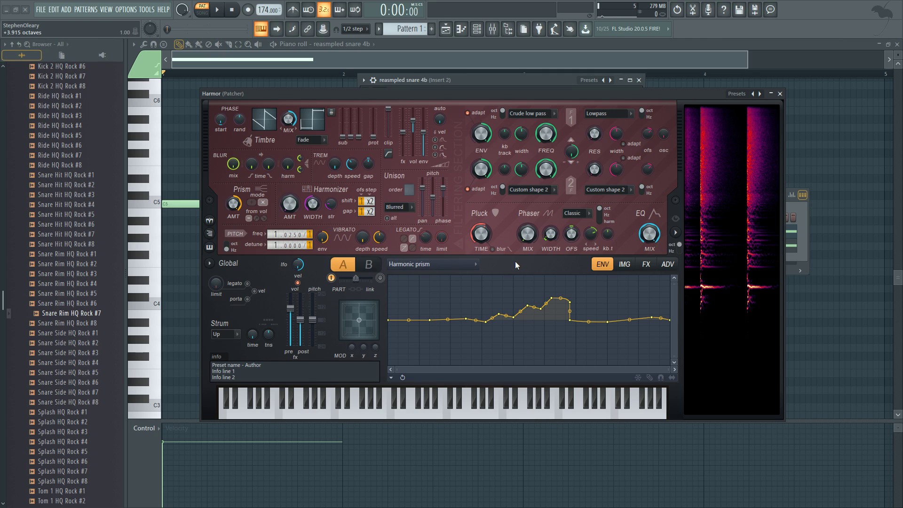
left_click(779, 94)
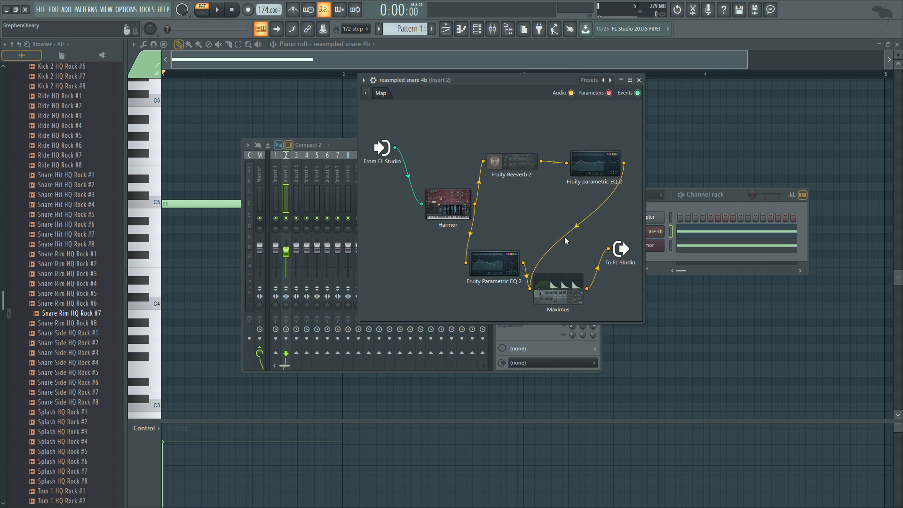
Move Maximus farther from the lower Parametric EQ 2 in the map, and inspect Fruity Reeverb 2 and its following EQ during playback.
left_click_drag(558, 292, 603, 292)
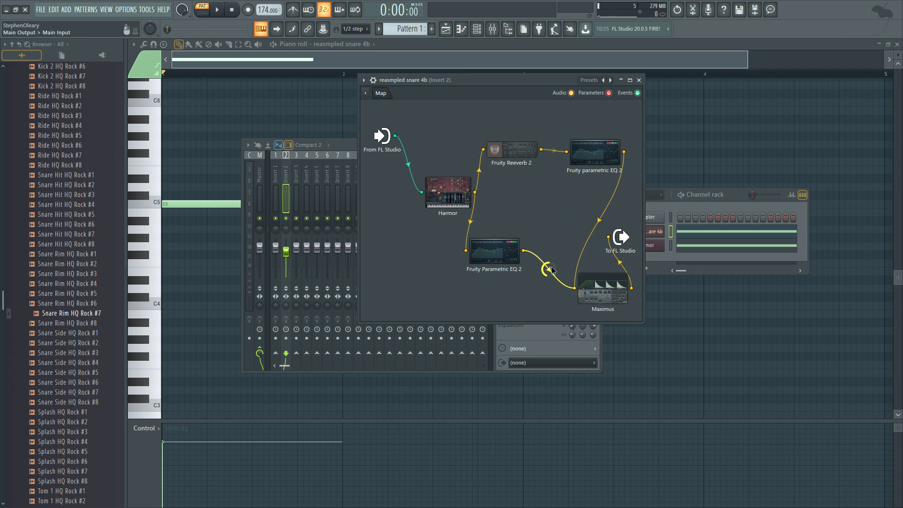
double_click(522, 159)
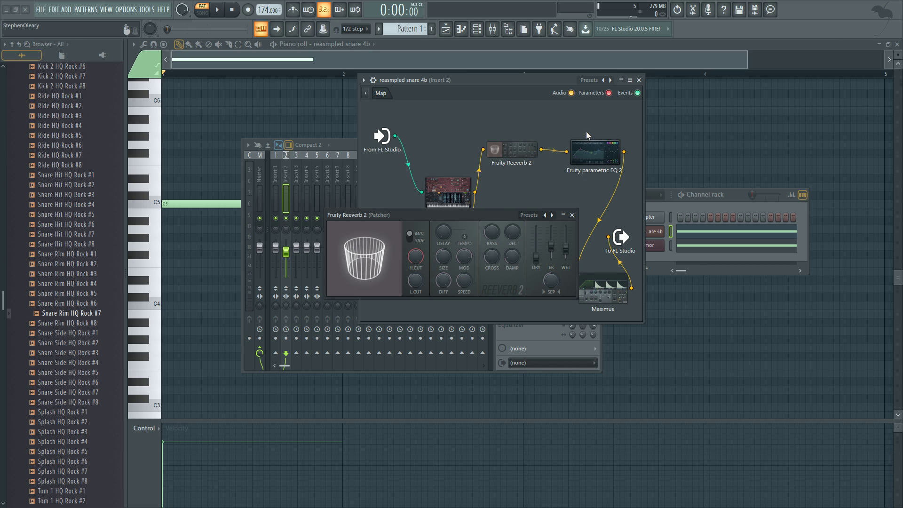
left_click(593, 150)
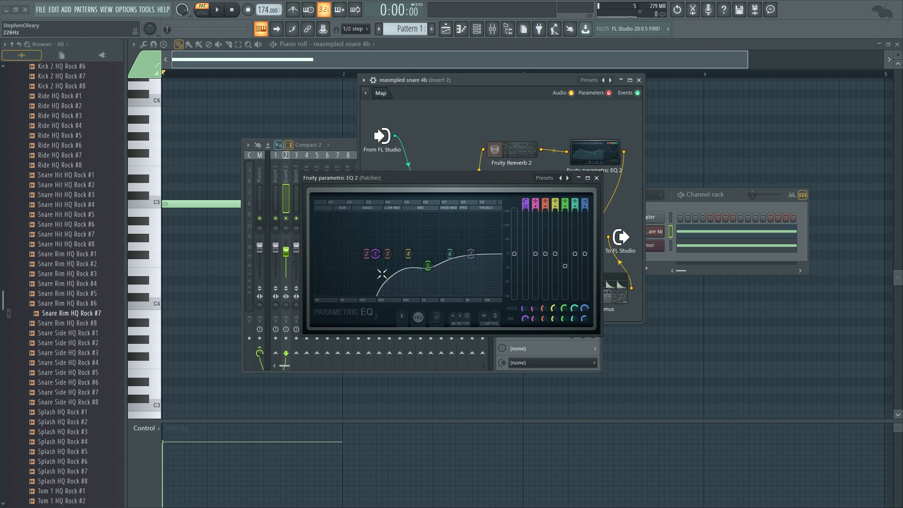
key("space")
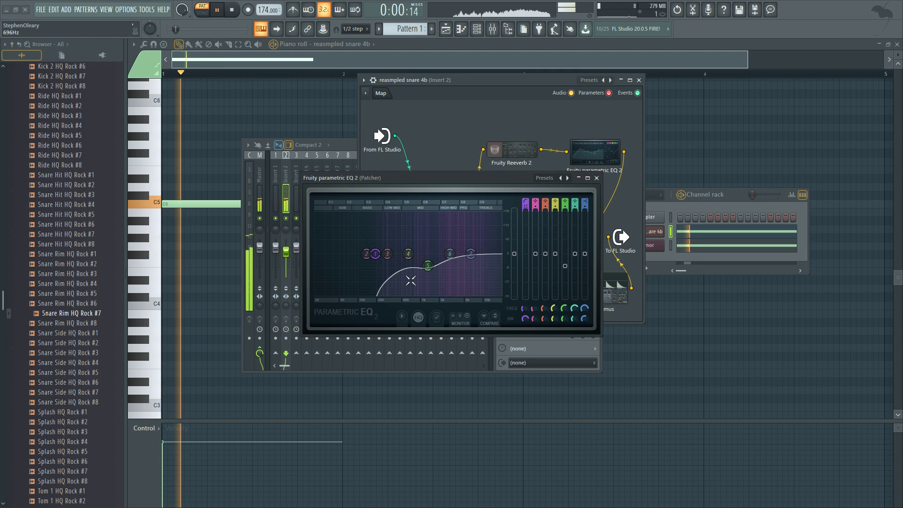
key("space")
key("Escape")
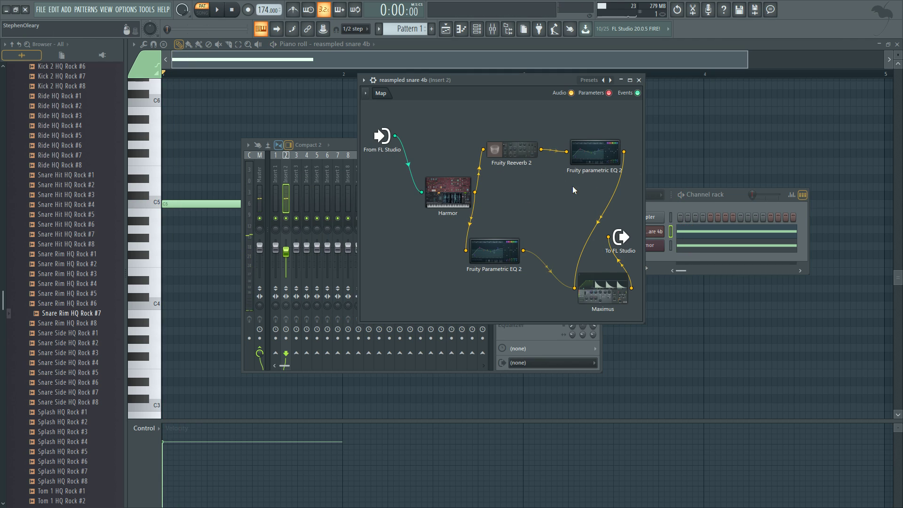
Vary Fruity Reeverb 2's high damping while playing the snare to hear its effect on the reverb.
left_click(517, 155)
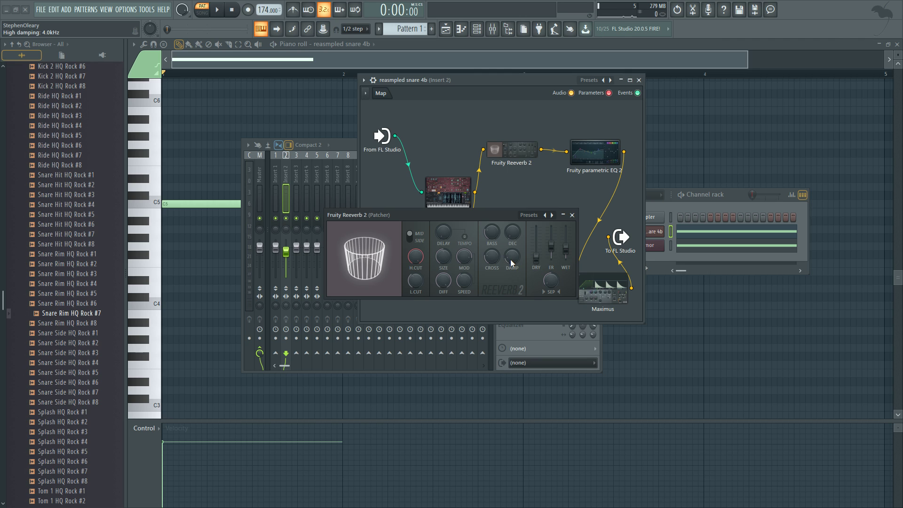
left_click_drag(510, 261, 512, 271)
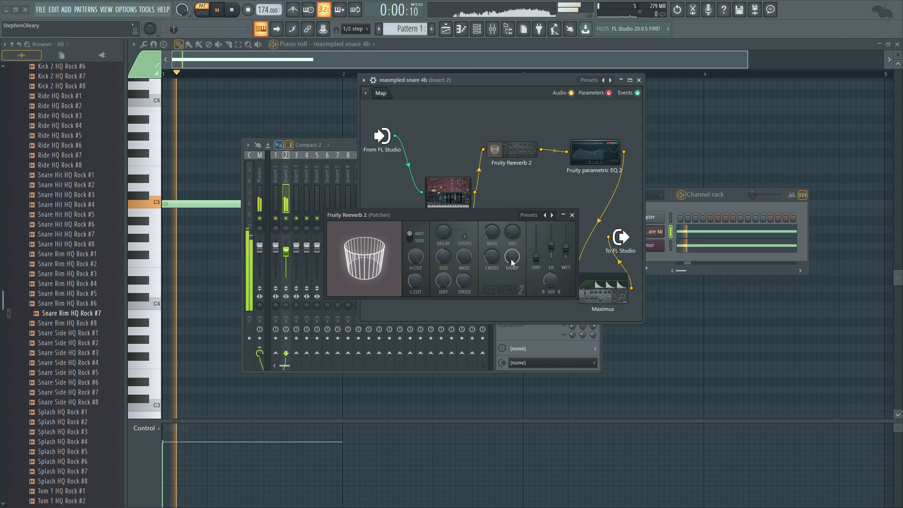
key("space")
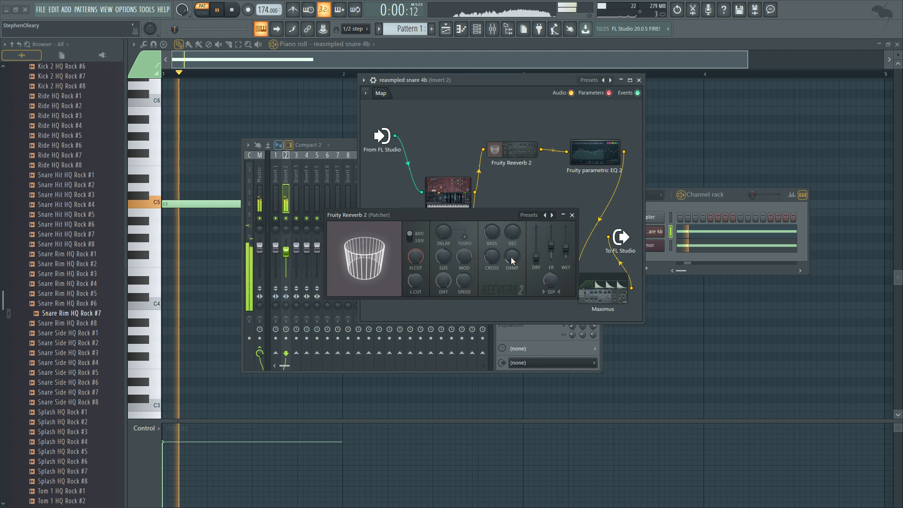
key("space")
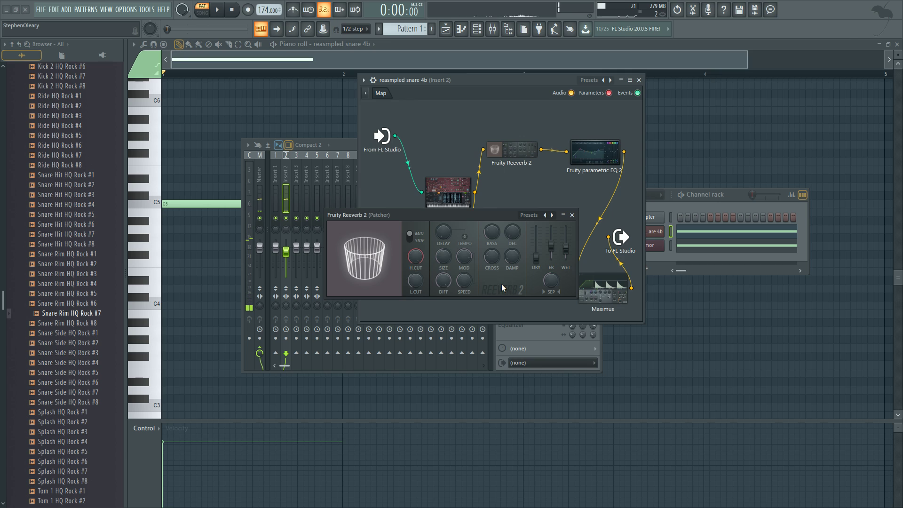
left_click(572, 215)
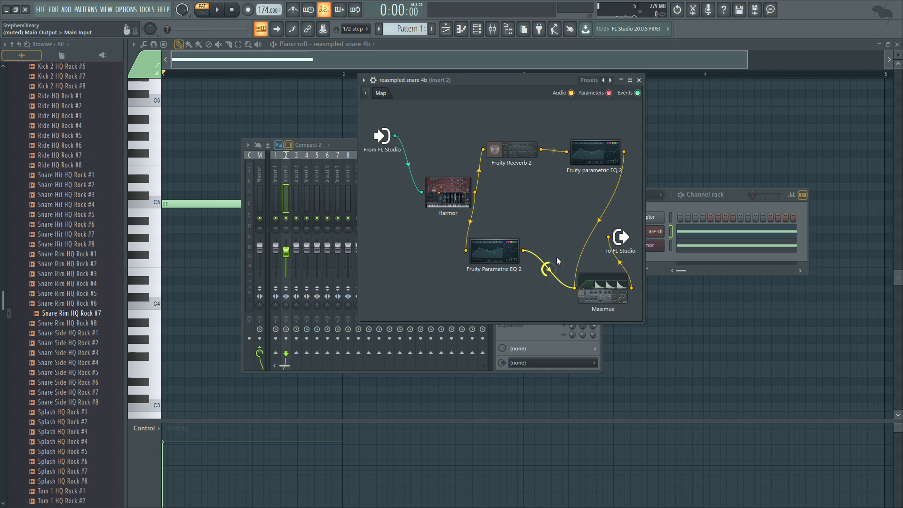
Play the snare and inspect the Fruity Parametric EQ 2 placed between Harmor and Maximus.
key("space")
double_click(510, 255)
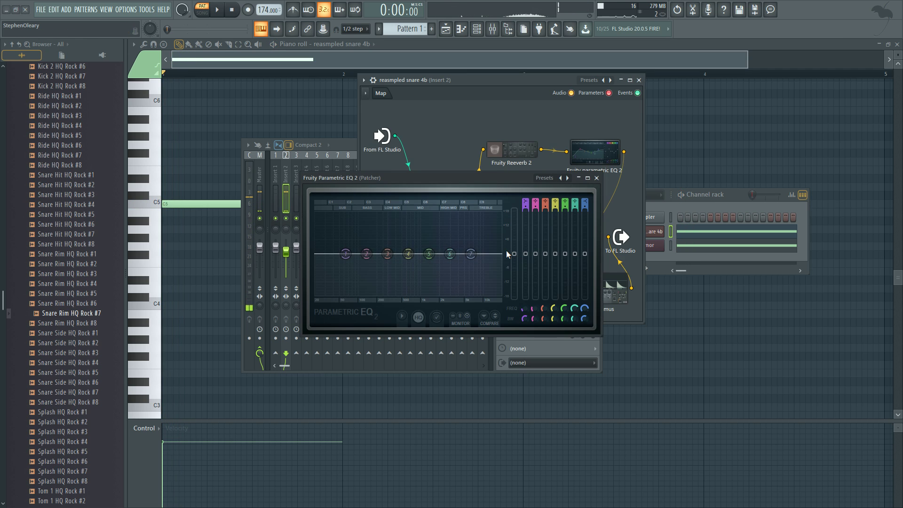
left_click(589, 178)
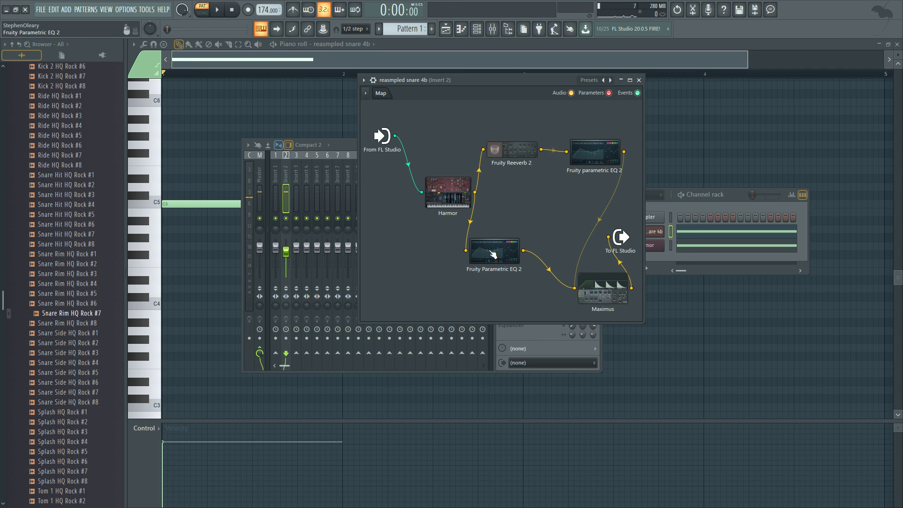
double_click(491, 258)
left_click(596, 178)
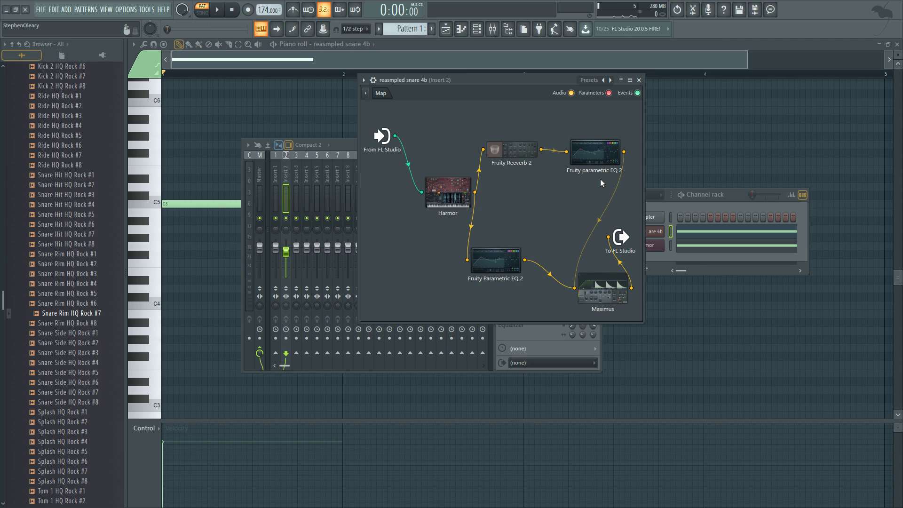
Delete the Fruity Parametric EQ 2 between Harmor and Maximus, connect Harmor directly to Maximus and play the snare.
right_click(508, 265)
left_click(531, 299)
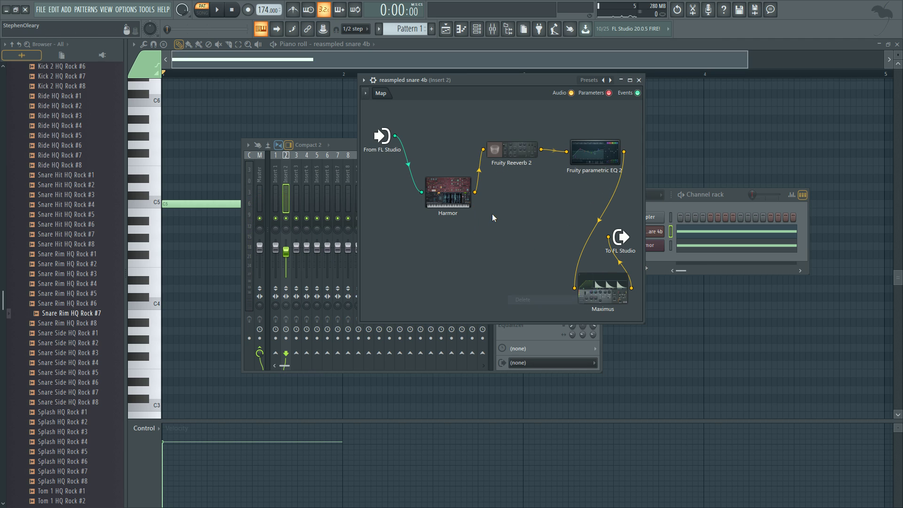
left_click_drag(475, 192, 574, 287)
key("space")
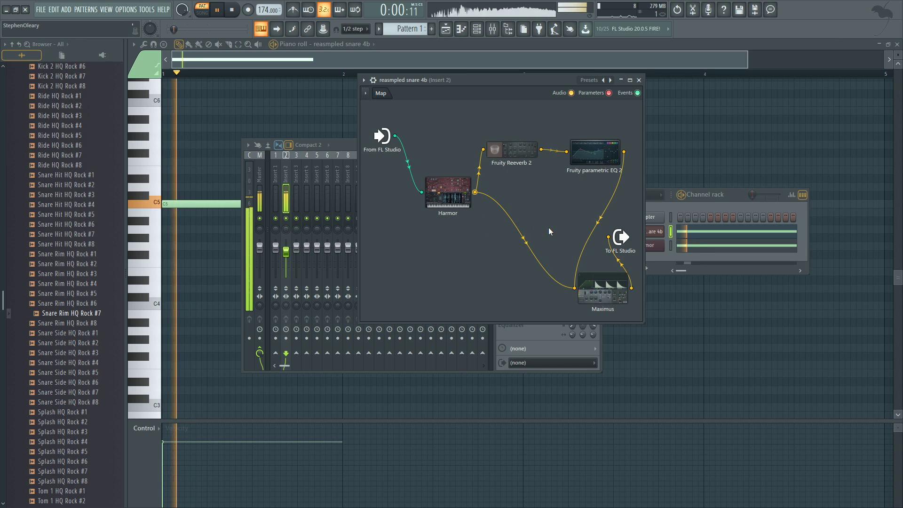
key("space")
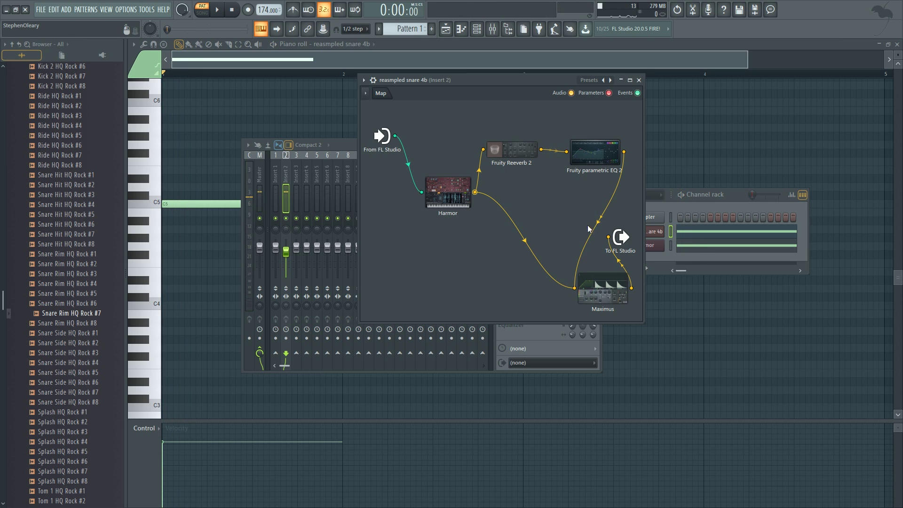
Open Maximus from the map, look through its mid, high and low bands, and enlarge its window.
left_click(607, 297)
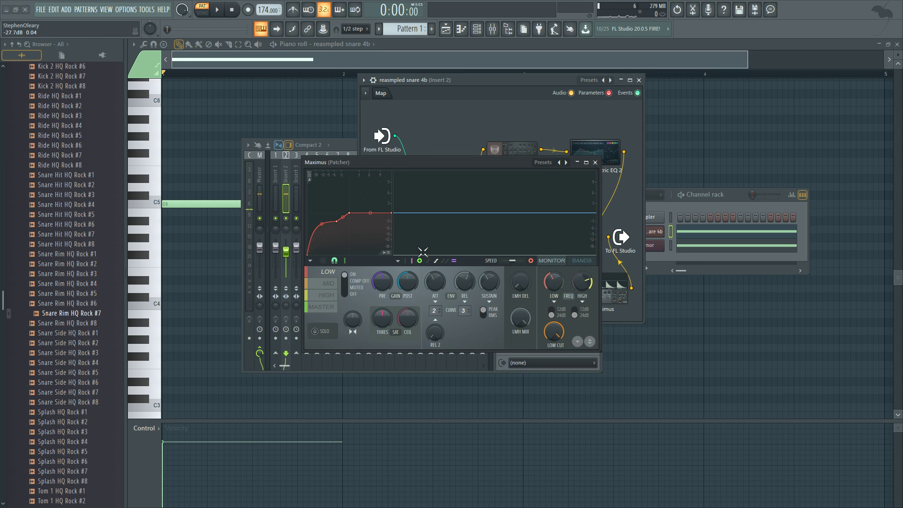
left_click_drag(418, 160, 436, 166)
left_click(348, 288)
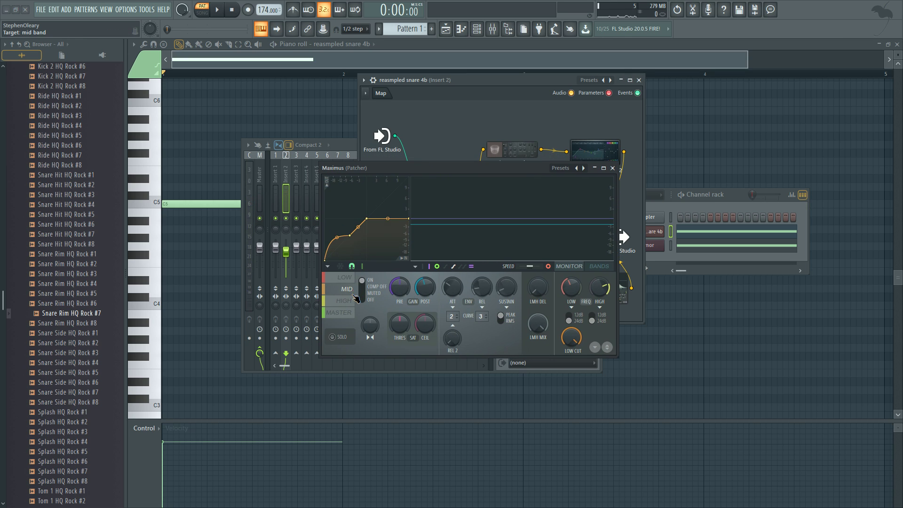
left_click(349, 299)
left_click(345, 277)
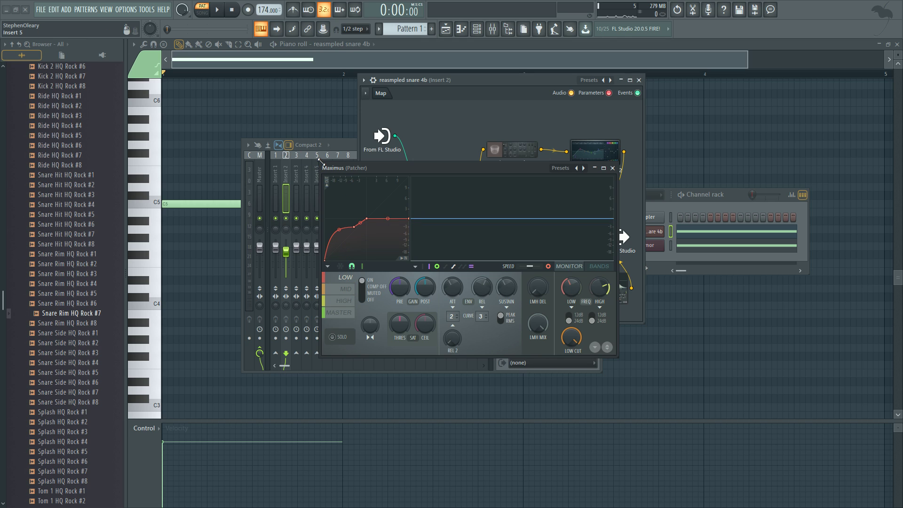
mouse_move(322, 162)
left_mouse_down()
mouse_move(211, 102)
mouse_move(348, 159)
mouse_move(321, 146)
left_mouse_up()
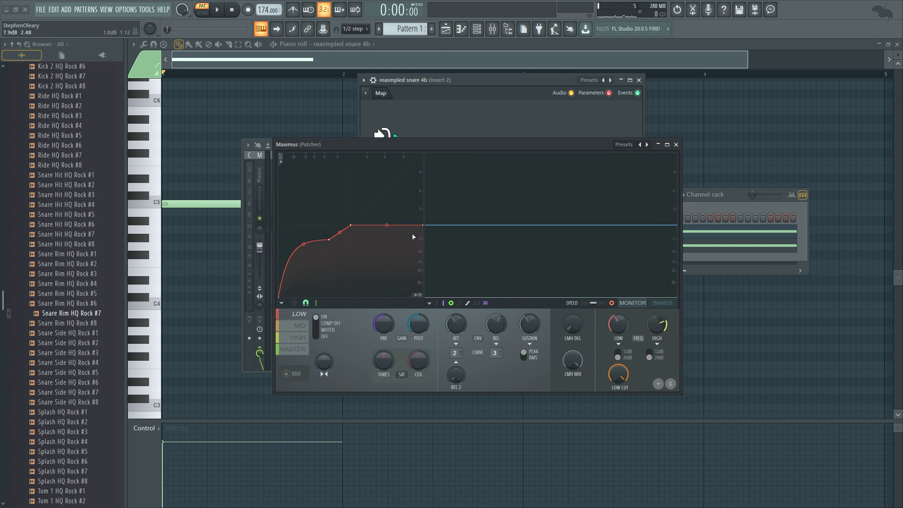
Play the snare repeatedly and watch the low band's response in the Maximus monitor.
key("space")
key("space")
key("space")
key("space")
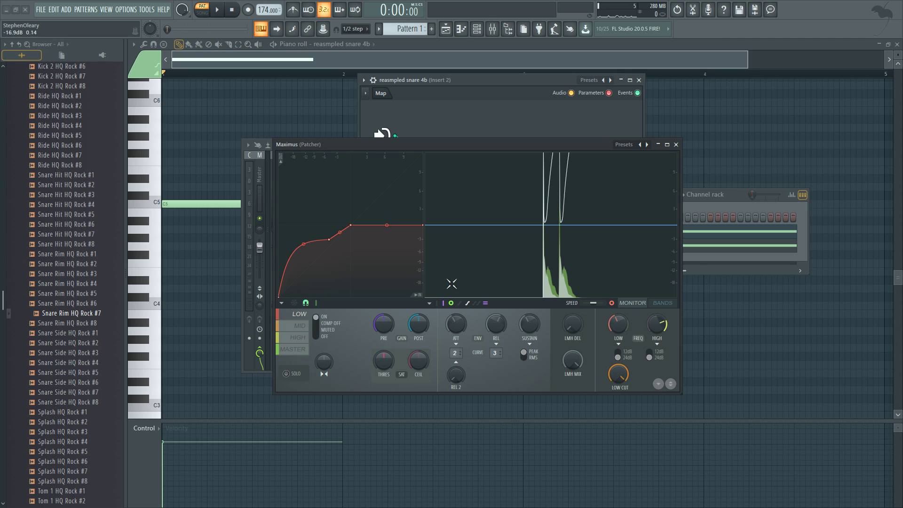
key("space")
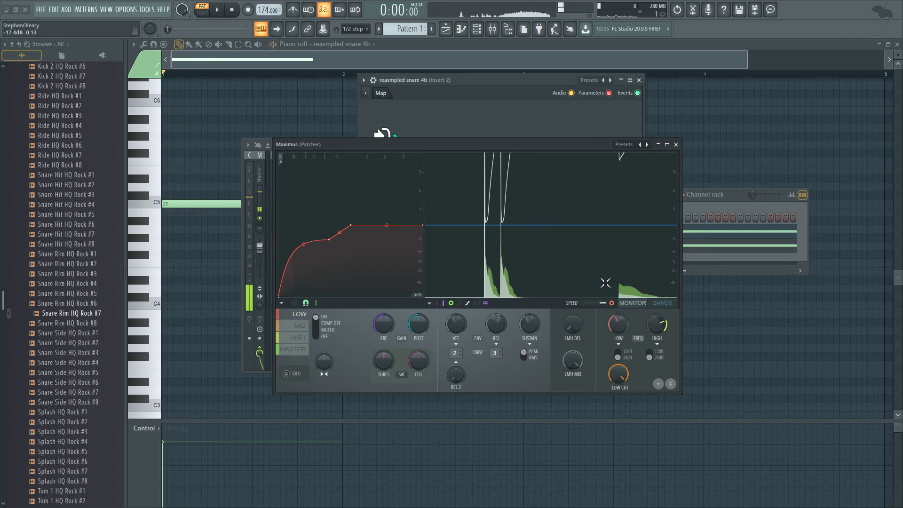
key("space")
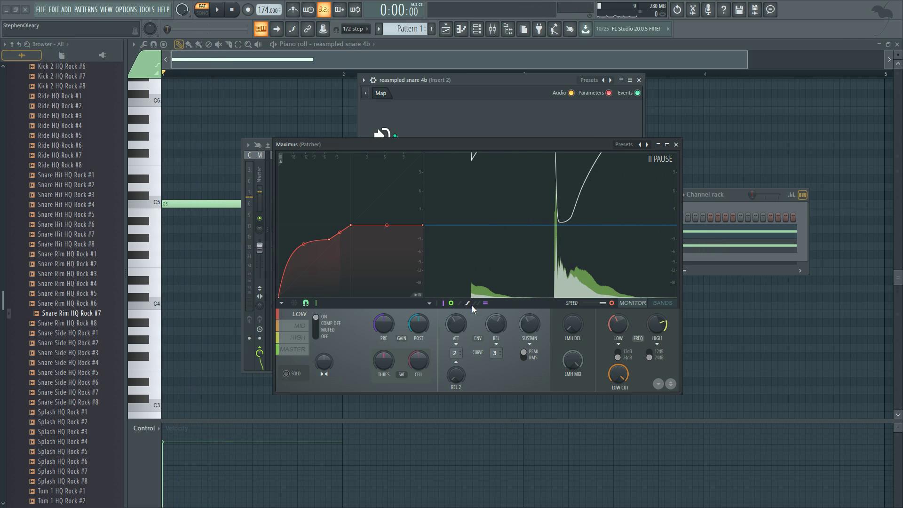
Hide the envelope curve in the Maximus monitor and toggle the band peak displays, leaving both input and output peaks shown.
left_click(450, 304)
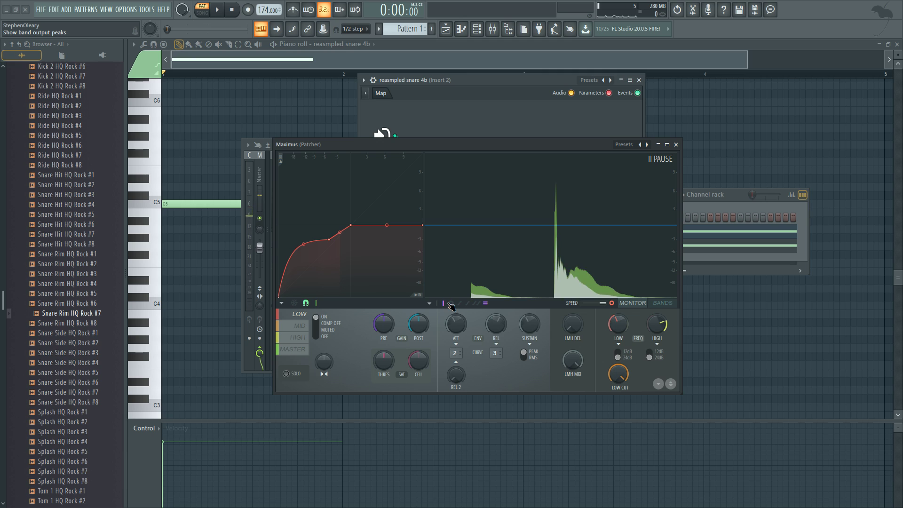
left_click(451, 304)
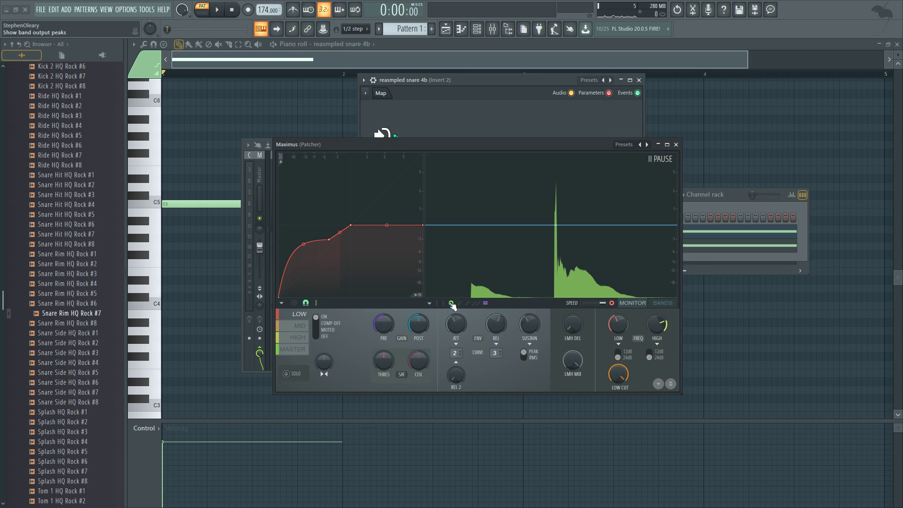
left_click(443, 304)
left_click(451, 304)
left_click(452, 304)
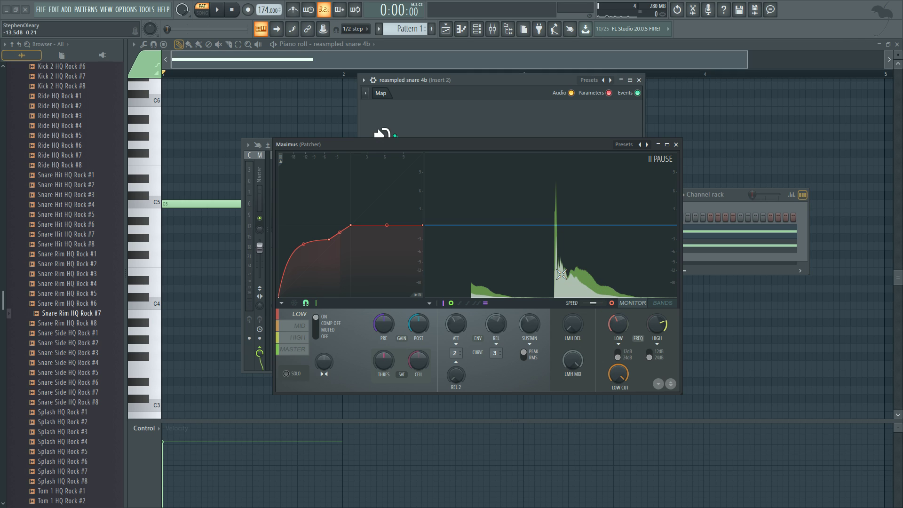
Compare the snare's peaks and compression curves across Maximus's low, mid and high bands.
left_click(309, 329)
left_click(309, 341)
left_click(309, 329)
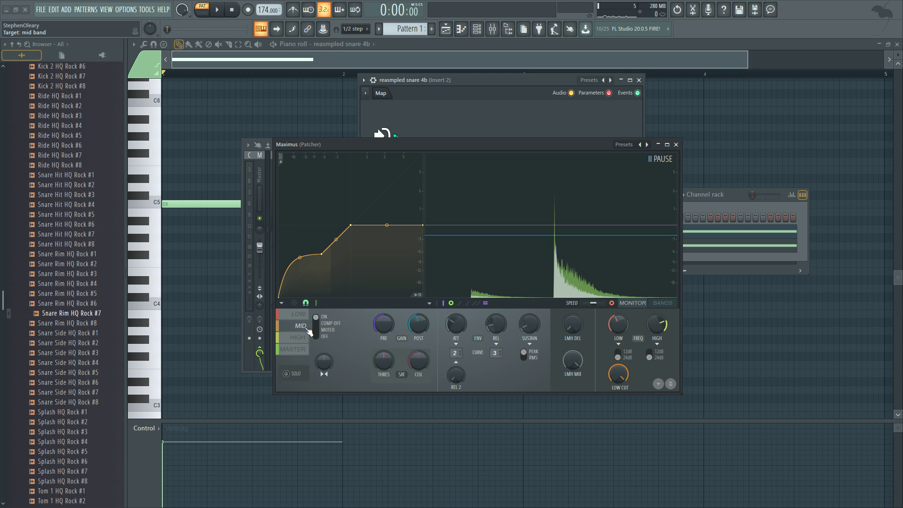
left_click(309, 337)
left_click(309, 315)
left_click(311, 336)
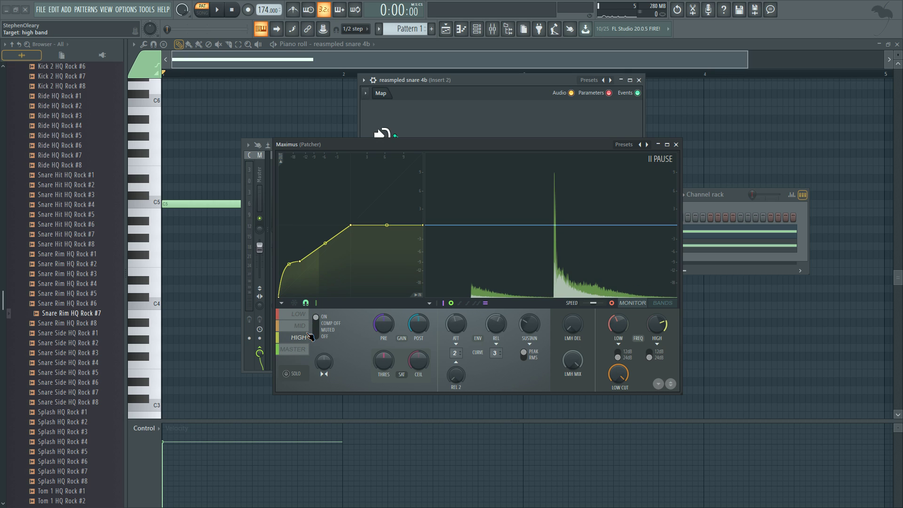
left_click(309, 325)
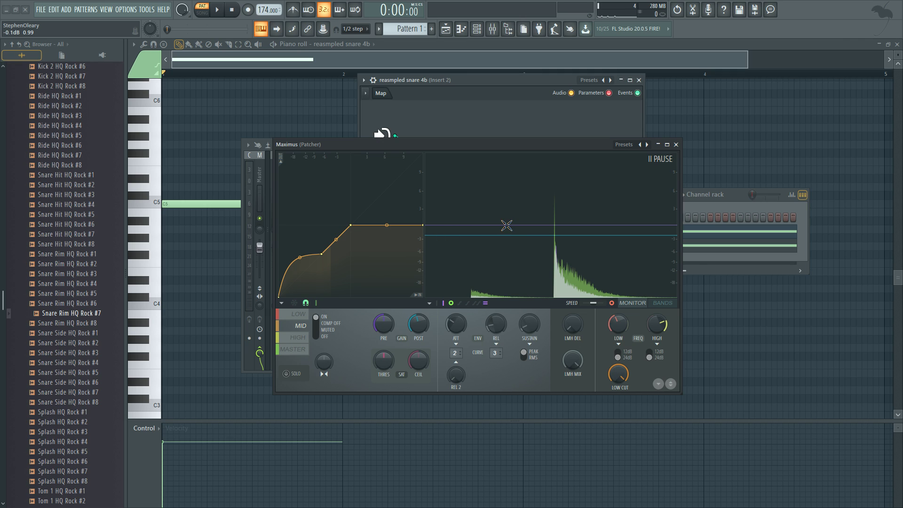
Move Maximus closer to Harmor in the map and reopen it.
left_click(675, 145)
left_click_drag(588, 278, 534, 258)
left_click(558, 269)
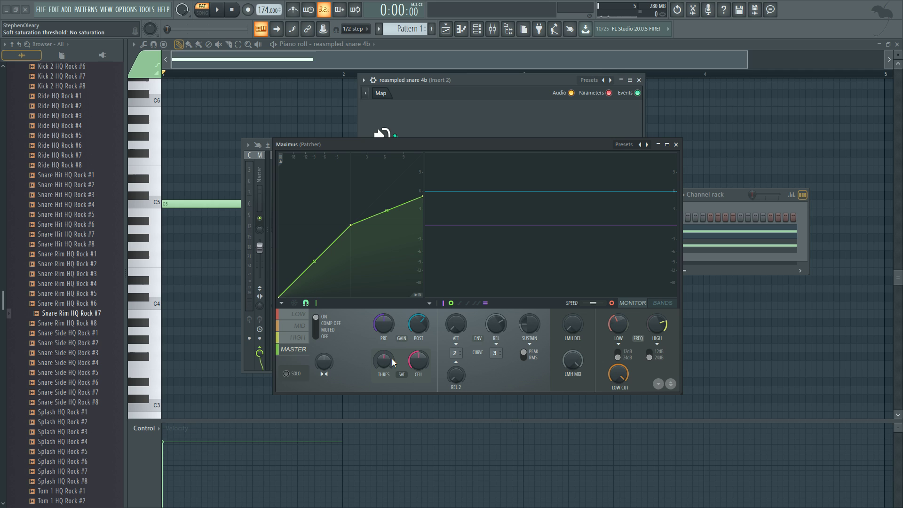
Vary the master band's soft saturation ceiling while playing the snare to hear its effect, returning the ceiling to 0.0 dB.
left_click_drag(418, 360, 418, 376)
key("space")
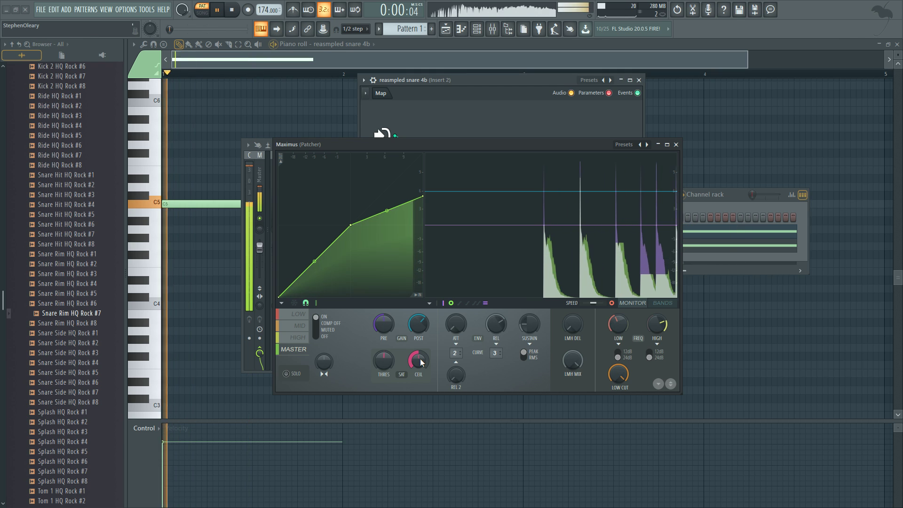
key("space")
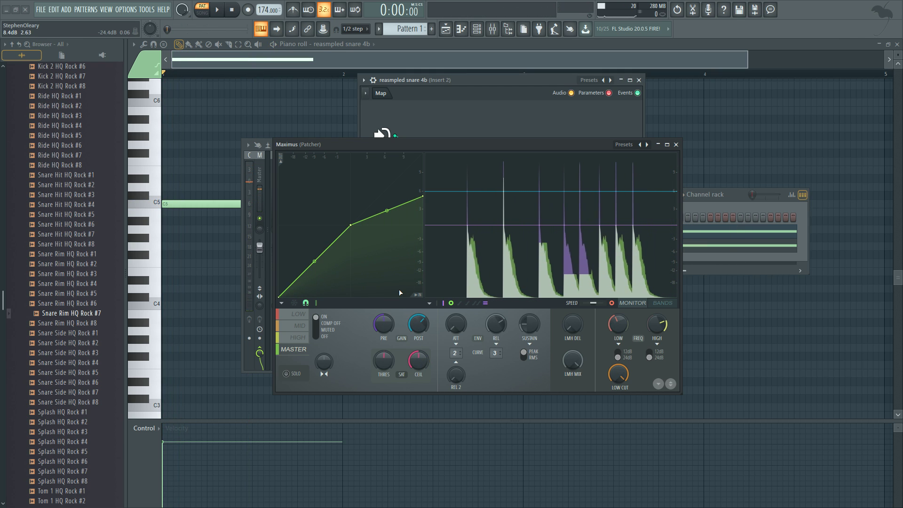
key("space")
key("space")
key("space")
key("space")
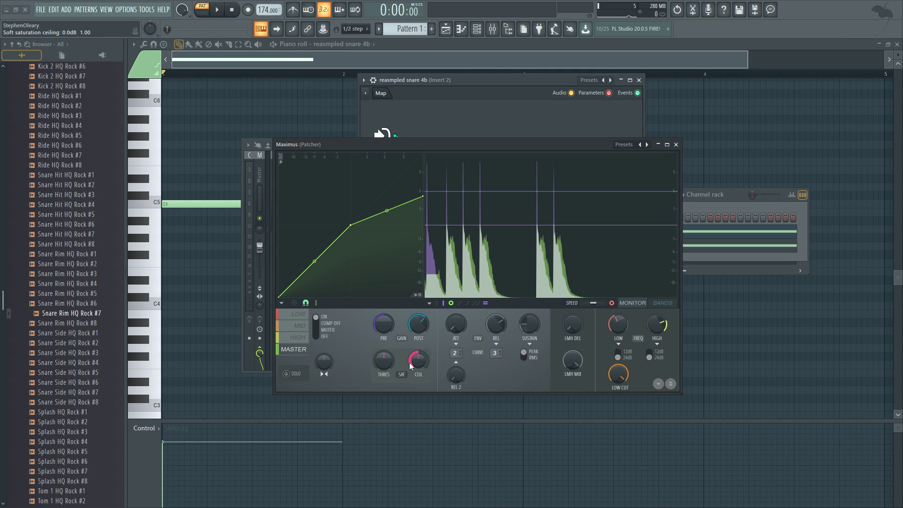
left_click_drag(415, 361, 435, 200)
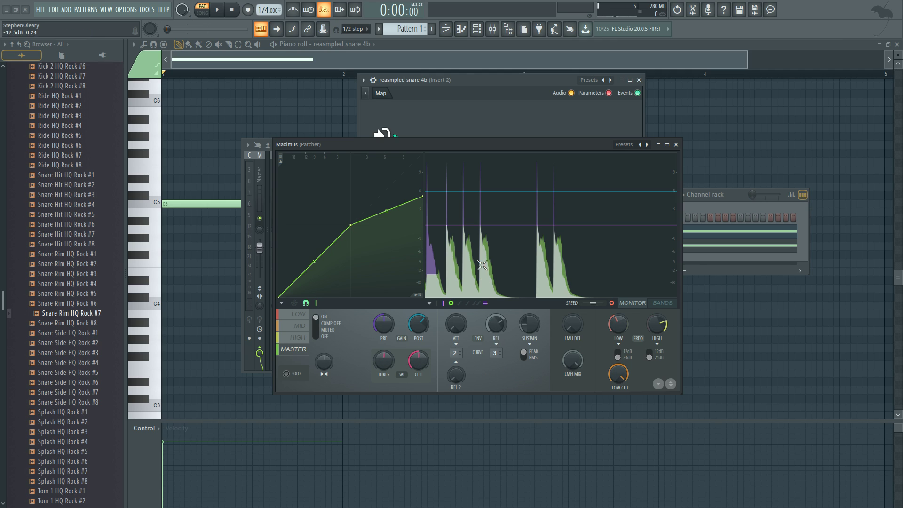
Review the connections into Maximus in the map, and check its high and master bands once more.
left_click(676, 144)
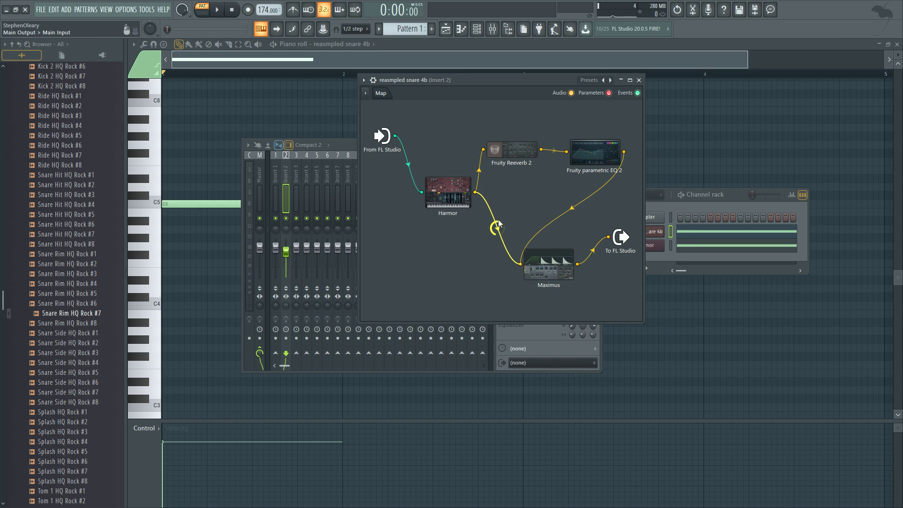
double_click(551, 257)
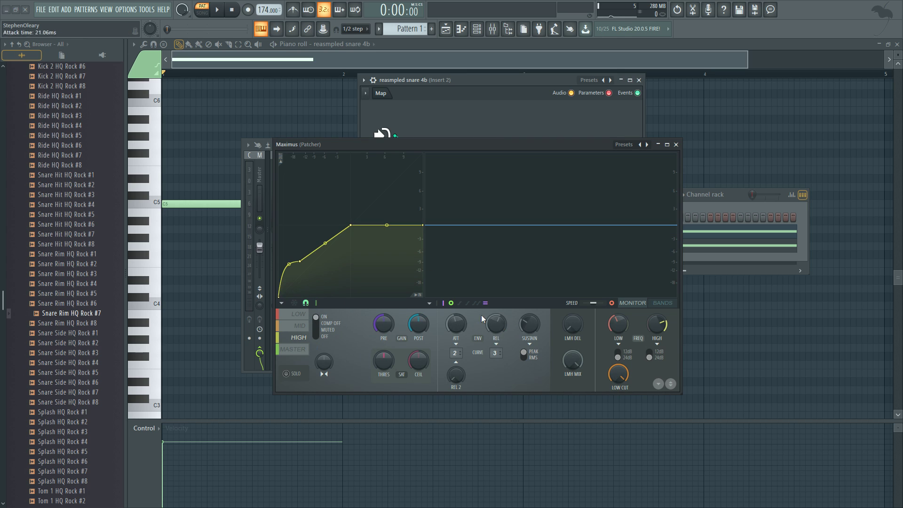
left_click(299, 350)
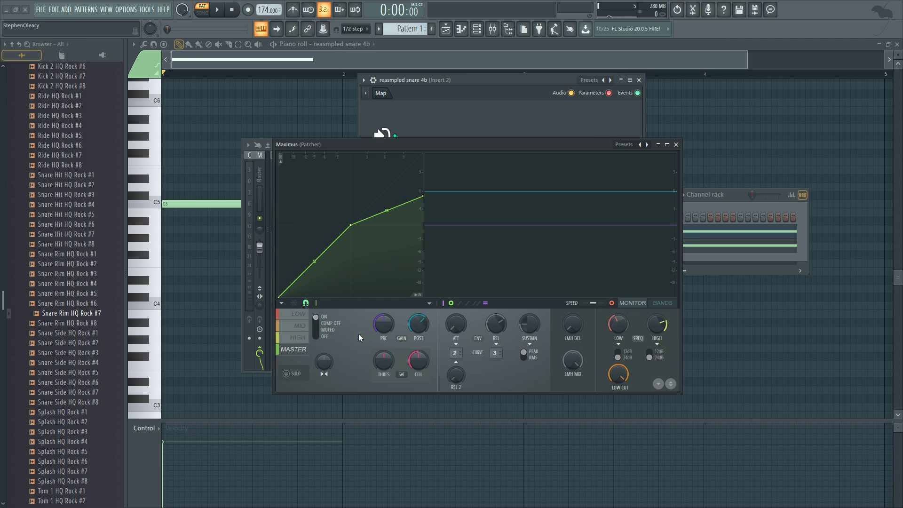
left_click(676, 144)
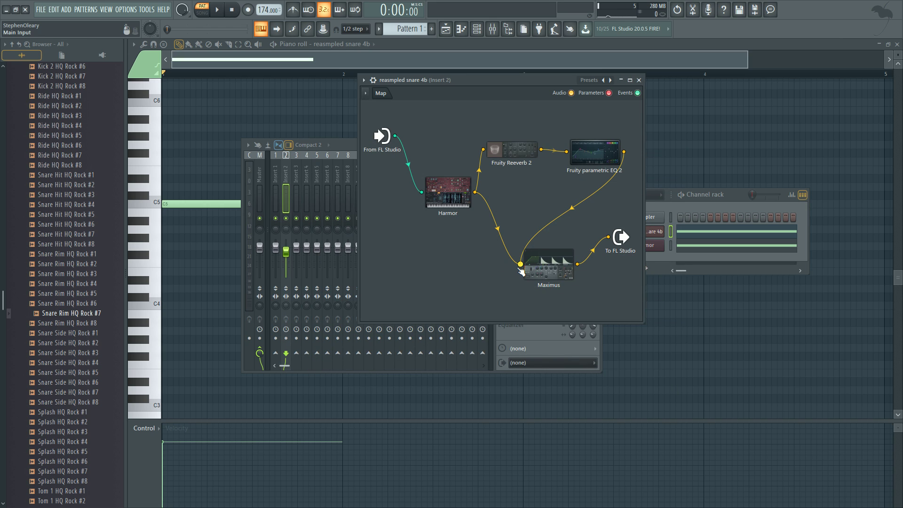
Open Harmor to review its advanced settings and harmonic prism envelope, and close it.
left_click(445, 188)
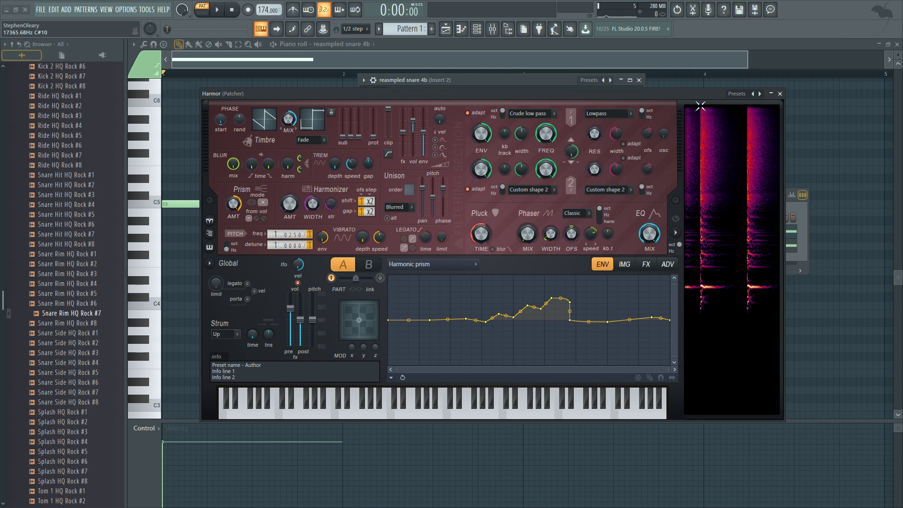
left_click(667, 264)
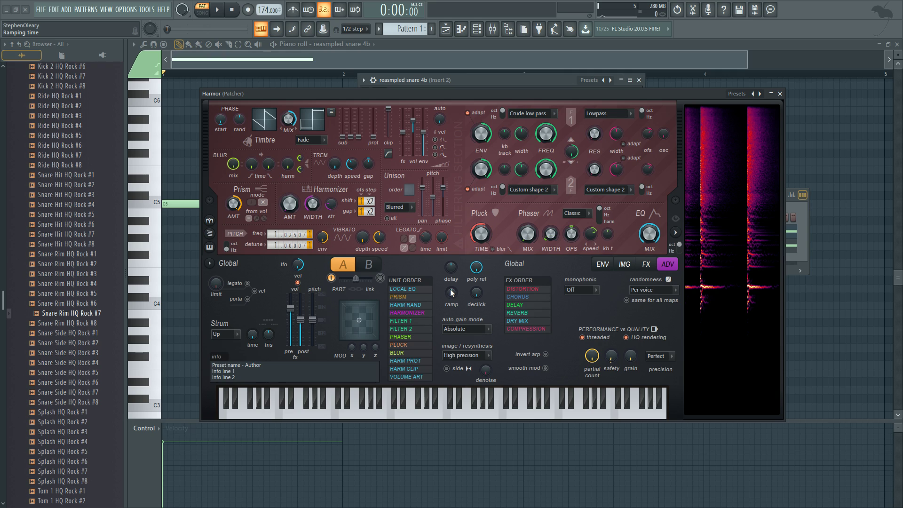
left_click(603, 265)
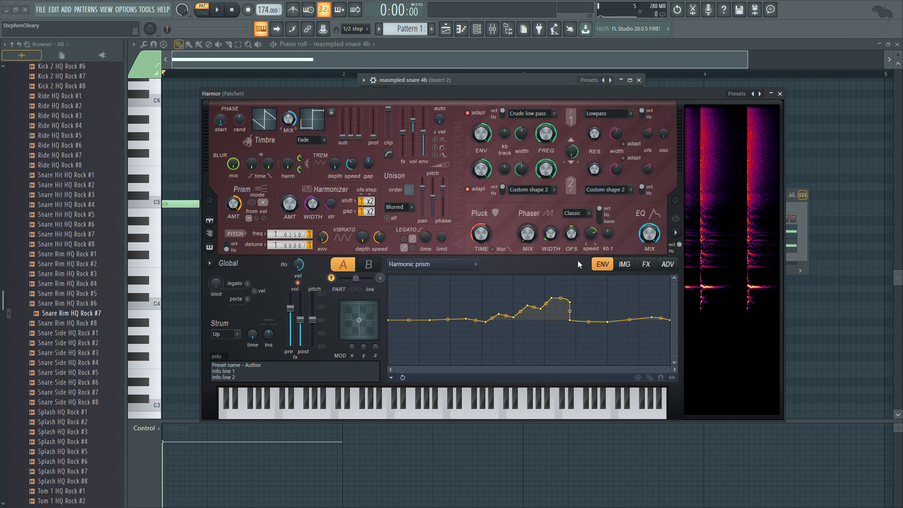
left_click(779, 94)
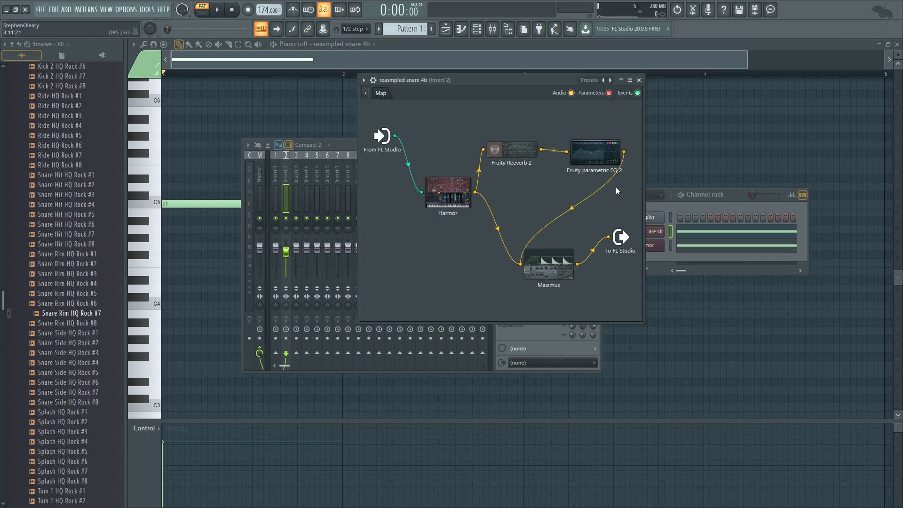
Look over Fruity Reeverb 2 and Maximus's master band again, and return to the map.
left_click(519, 156)
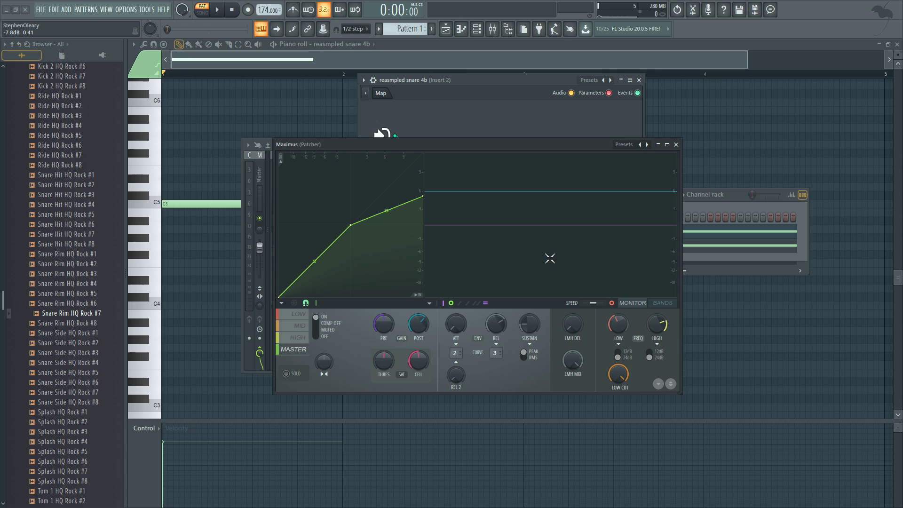
left_click(681, 143)
left_click(525, 160)
left_click(577, 211)
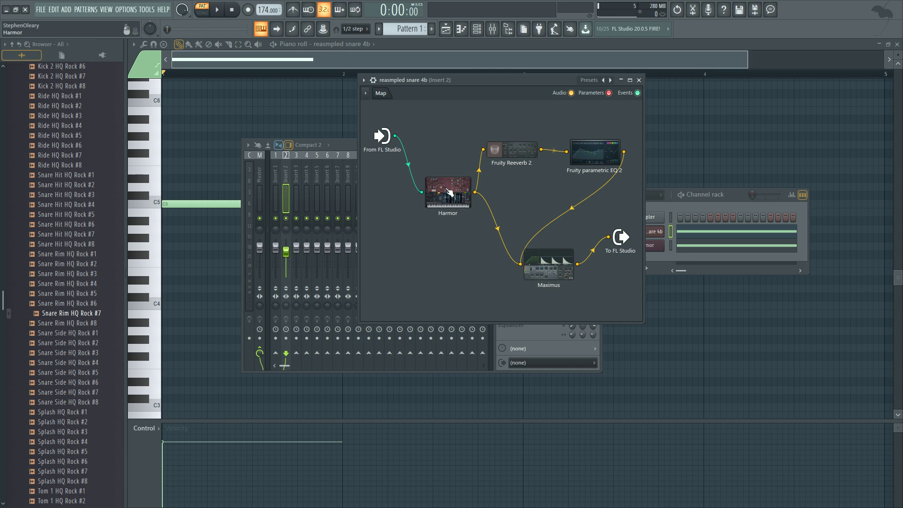
Play the snare through the complete Patcher chain and reopen Harmor.
key("space")
key("space")
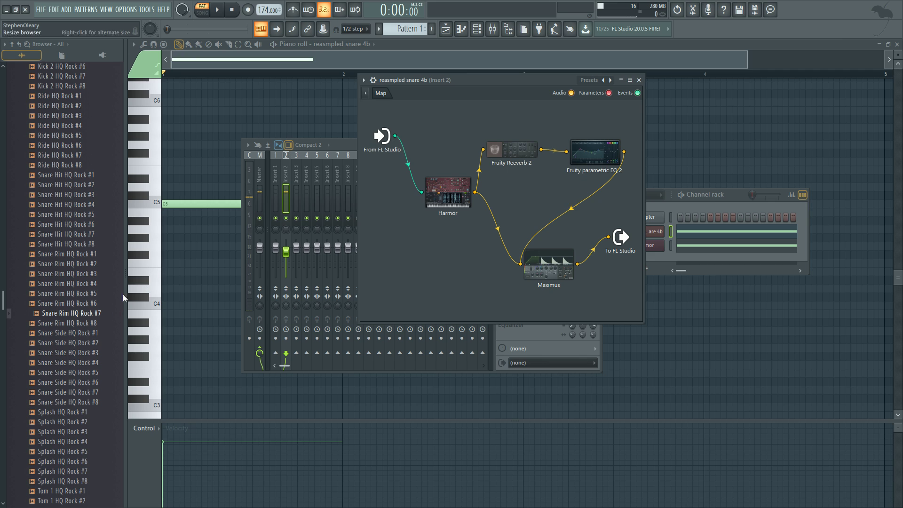
key("space")
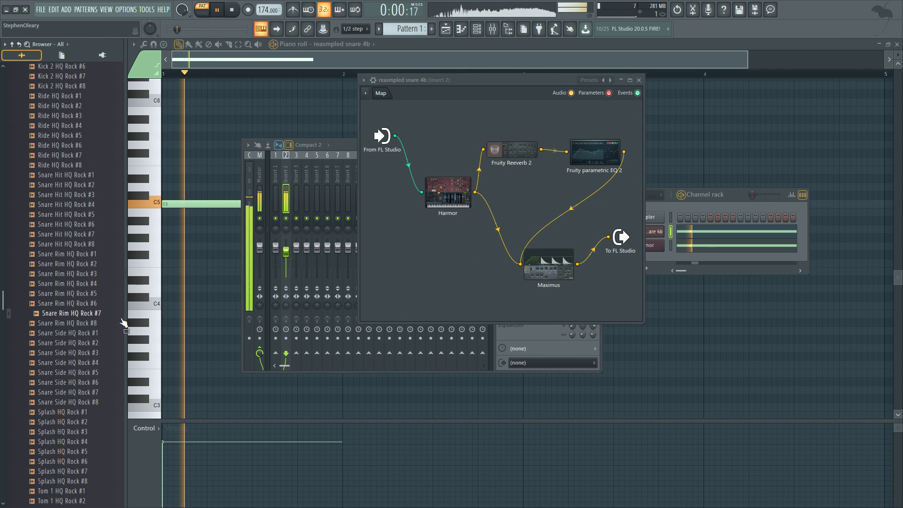
key("space")
double_click(450, 194)
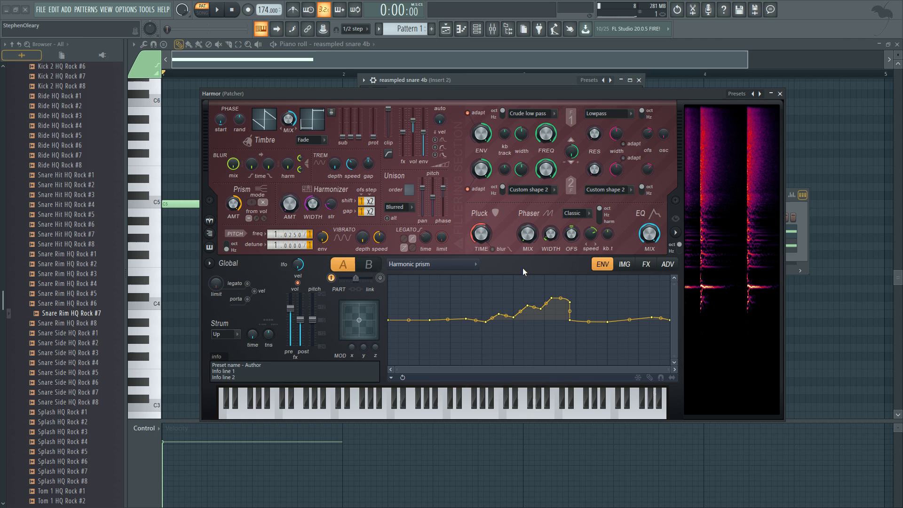
mouse_move(466, 94)
left_mouse_down()
mouse_move(484, 101)
mouse_move(461, 79)
mouse_move(458, 181)
mouse_move(457, 85)
mouse_move(527, 86)
mouse_move(423, 198)
mouse_move(434, 247)
mouse_move(462, 99)
left_mouse_up()
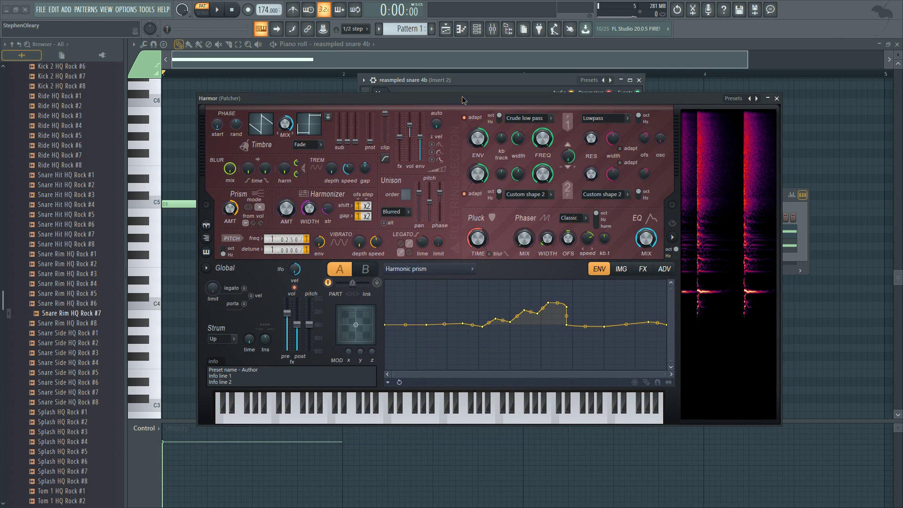
Collapse the Kits, Drums and Packs folders in the browser.
scroll(111, 181, "up", 20)
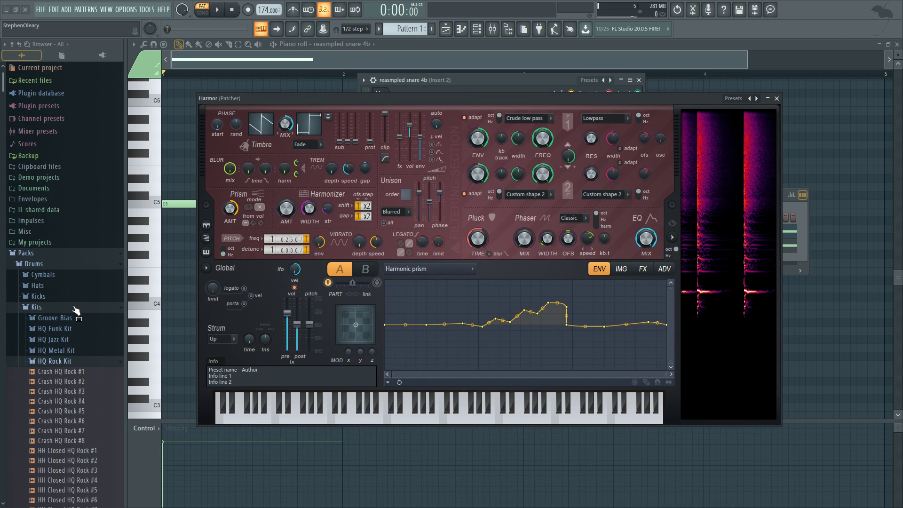
left_click(74, 308)
left_click(55, 261)
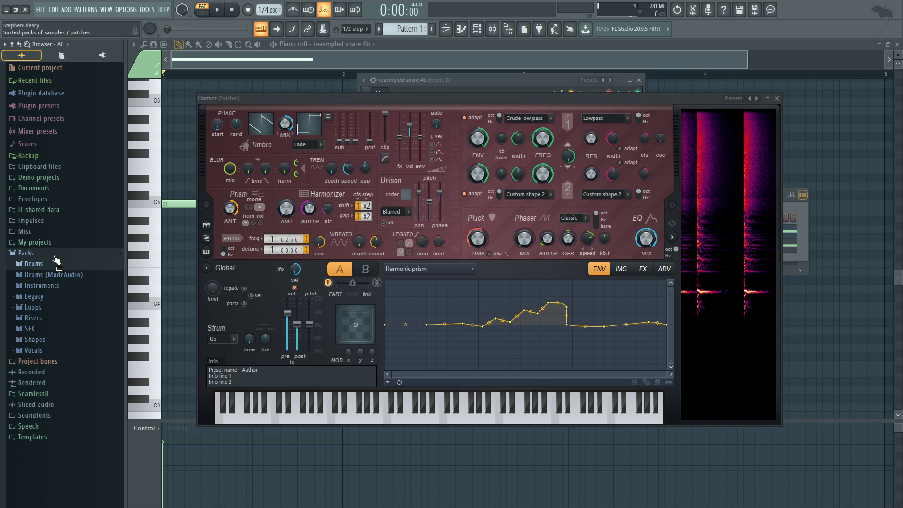
left_click(54, 256)
mouse_move(413, 97)
left_mouse_down()
mouse_move(334, 366)
mouse_move(408, 442)
mouse_move(389, 264)
mouse_move(409, 97)
mouse_move(423, 78)
mouse_move(415, 91)
left_mouse_up()
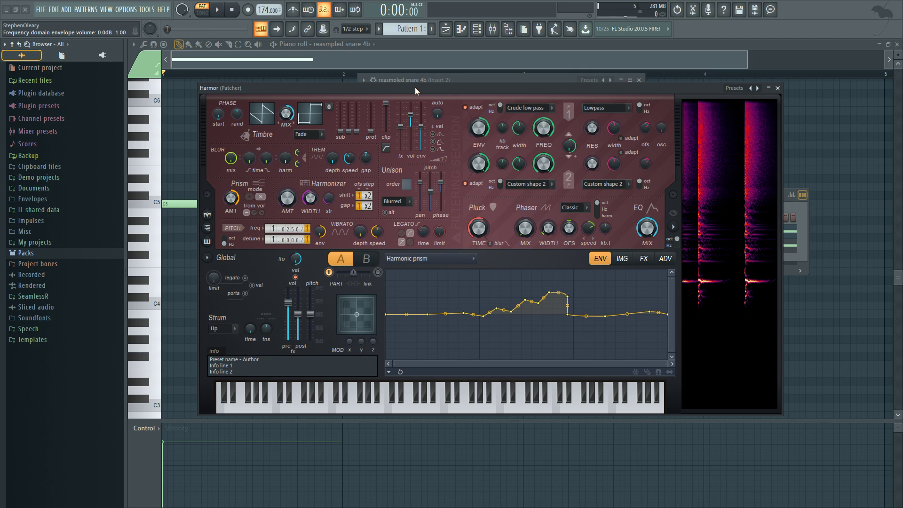
left_click_drag(414, 86, 414, 109)
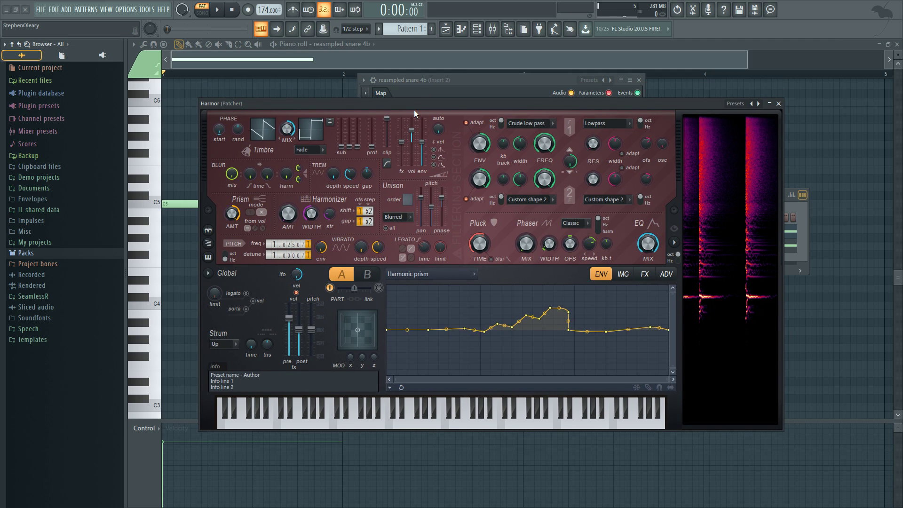